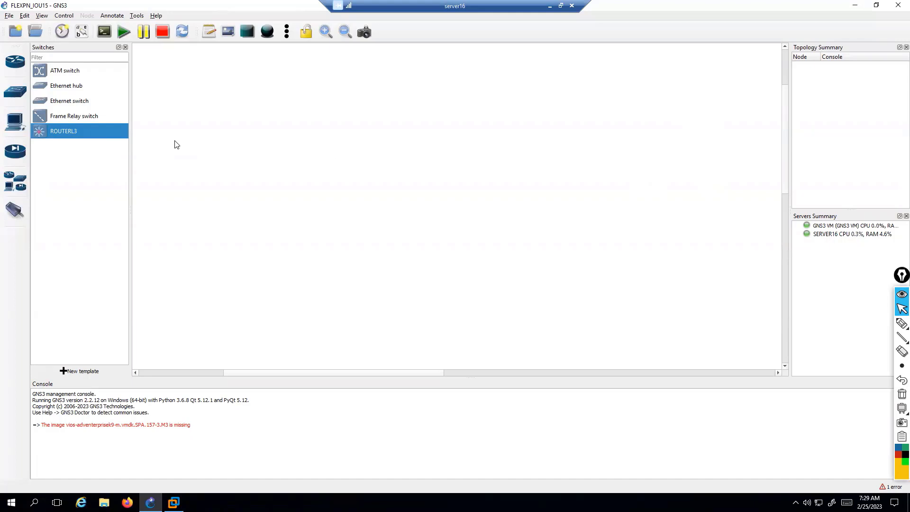
# Step: Start a new blank project and name it FLEXPVN_IOU15
pyautogui.click(24, 16)
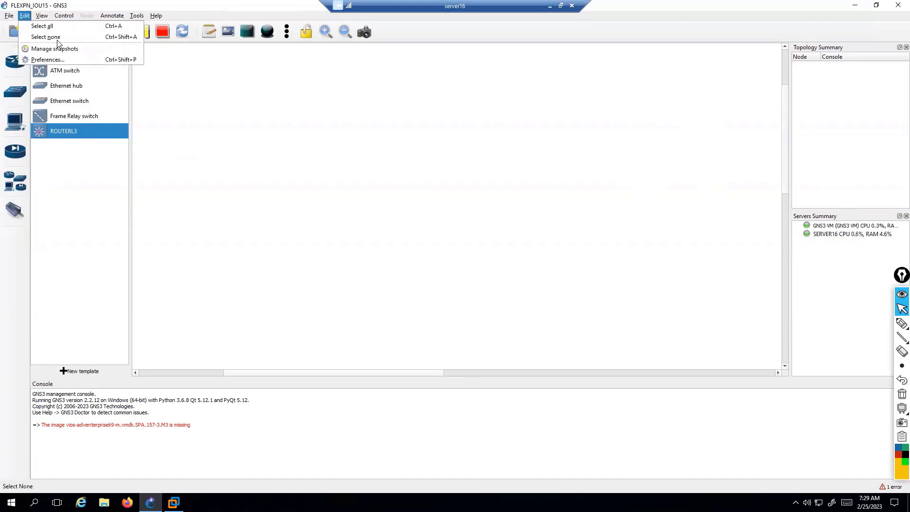
pyautogui.click(25, 16)
pyautogui.click(9, 16)
pyautogui.click(33, 26)
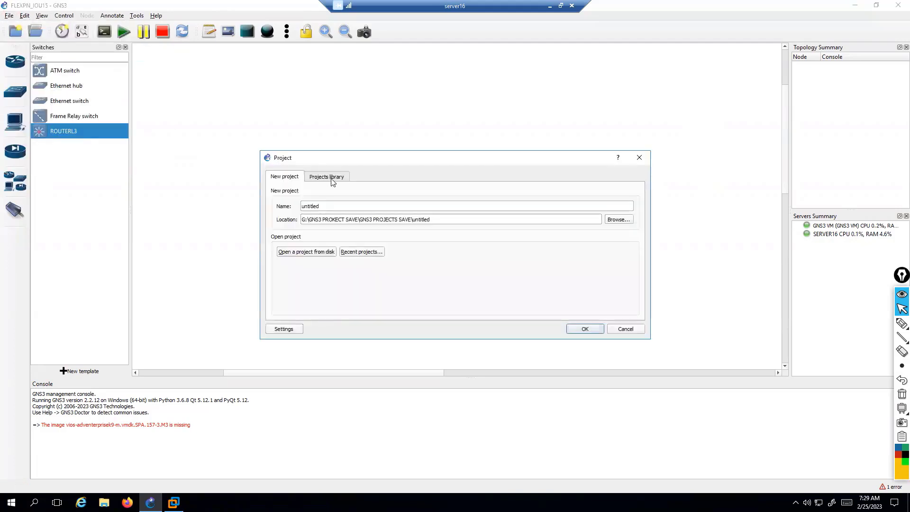
pyautogui.click(319, 207)
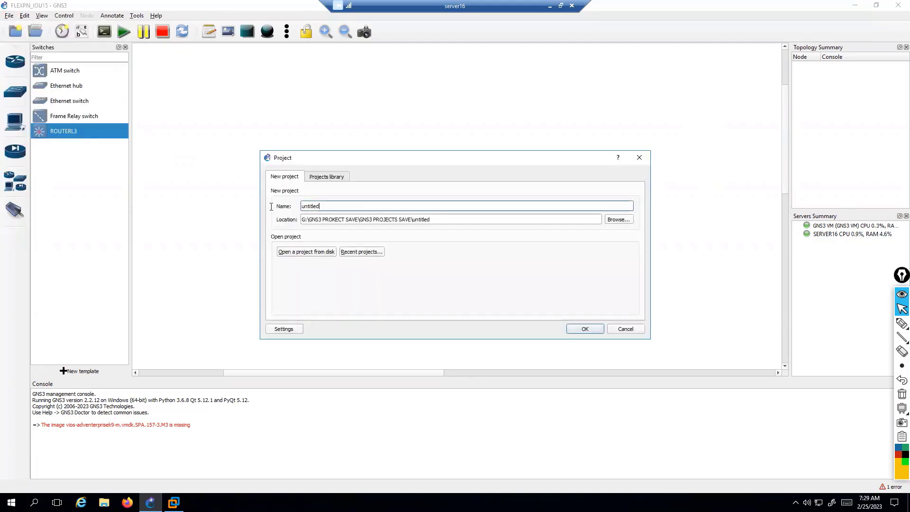
pyautogui.hotkey('ctrl', 'a')
pyautogui.write('FLEXPVN_IO')
# Step: Set the project location to the NEW SAVES SERVER folder inside GNS3 PROKECT SAVE and create the project
pyautogui.click(614, 222)
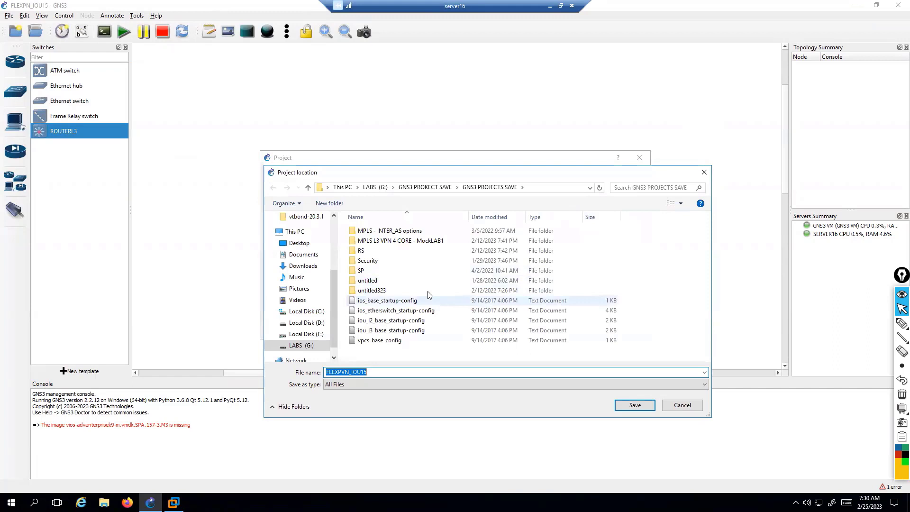
pyautogui.doubleClick(368, 260)
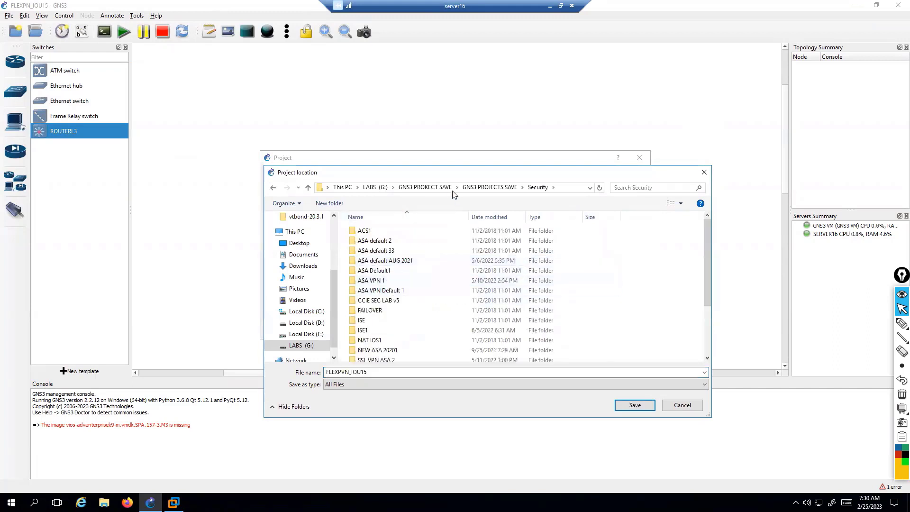
pyautogui.click(426, 187)
pyautogui.doubleClick(399, 241)
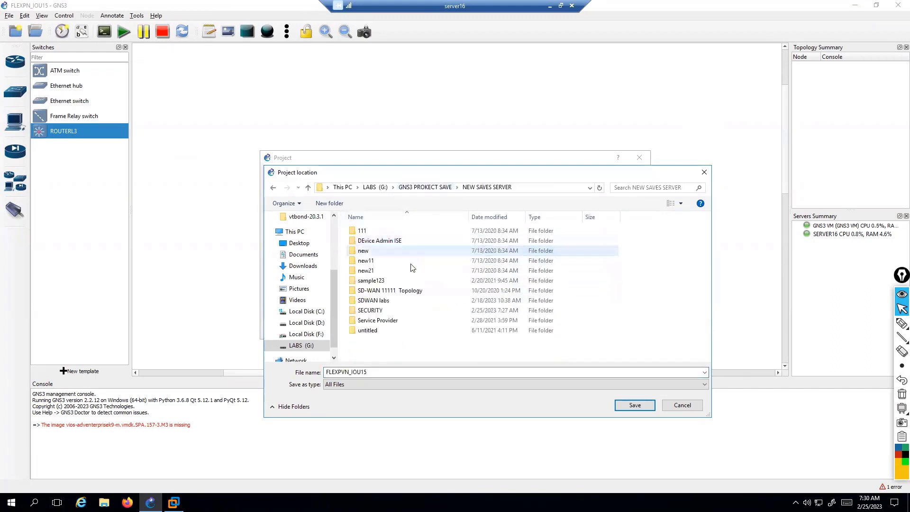
pyautogui.click(635, 405)
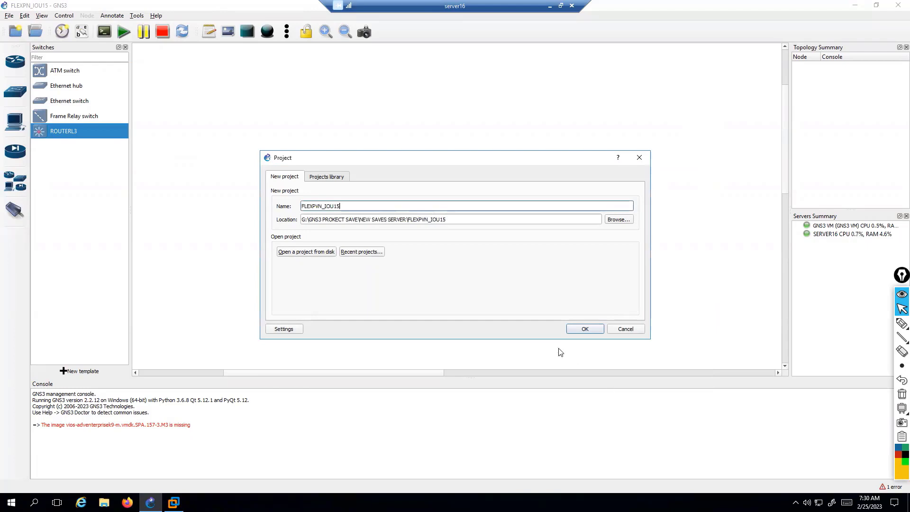
pyautogui.click(586, 329)
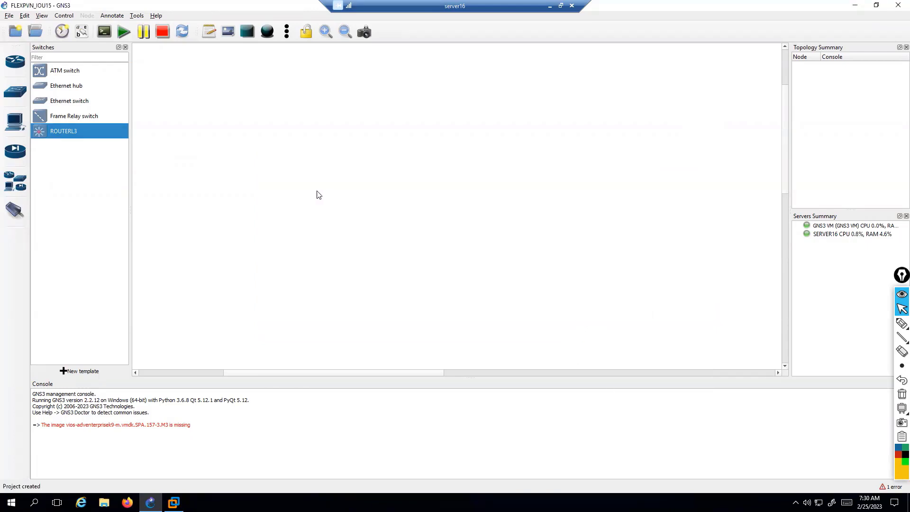
# Step: Open the IOU device templates in the preferences and review the settings of the ROUTERL3 template
pyautogui.moveTo(900, 332)
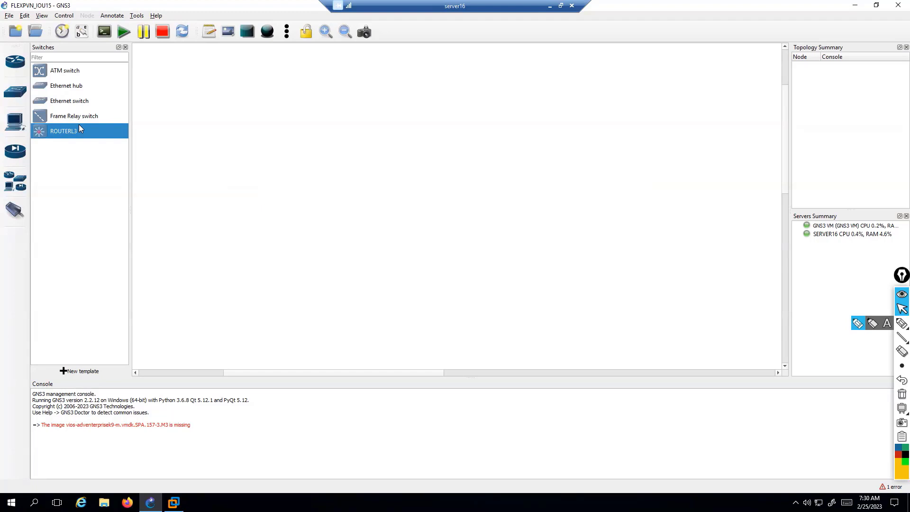
pyautogui.click(25, 18)
pyautogui.click(39, 58)
pyautogui.press('Escape')
pyautogui.click(26, 16)
pyautogui.click(39, 58)
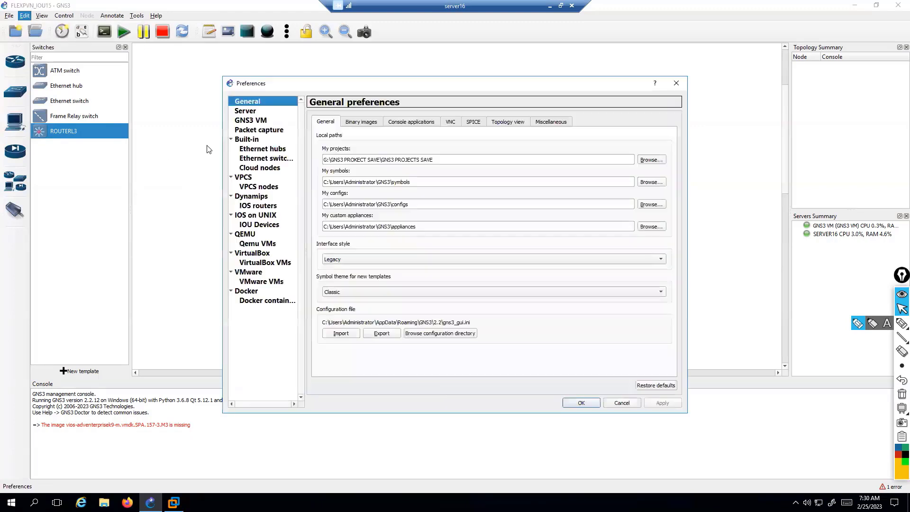
pyautogui.click(260, 216)
pyautogui.click(261, 225)
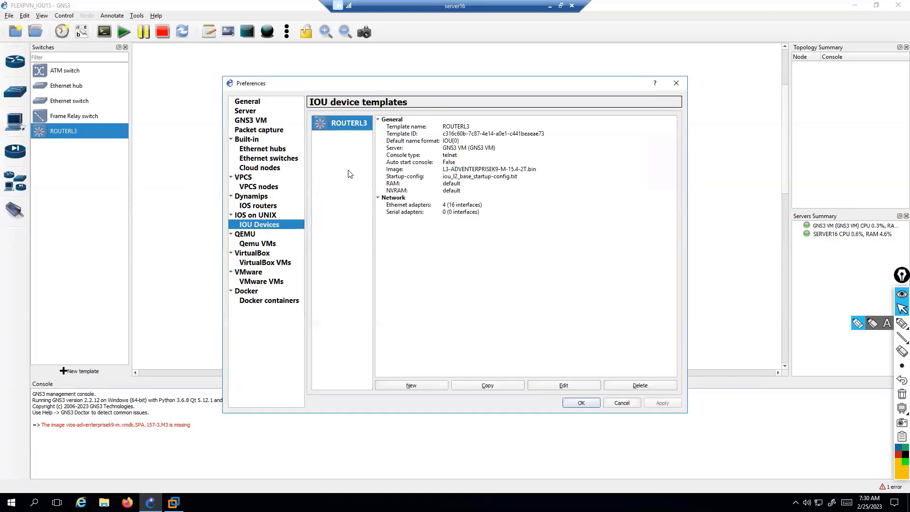
pyautogui.click(411, 385)
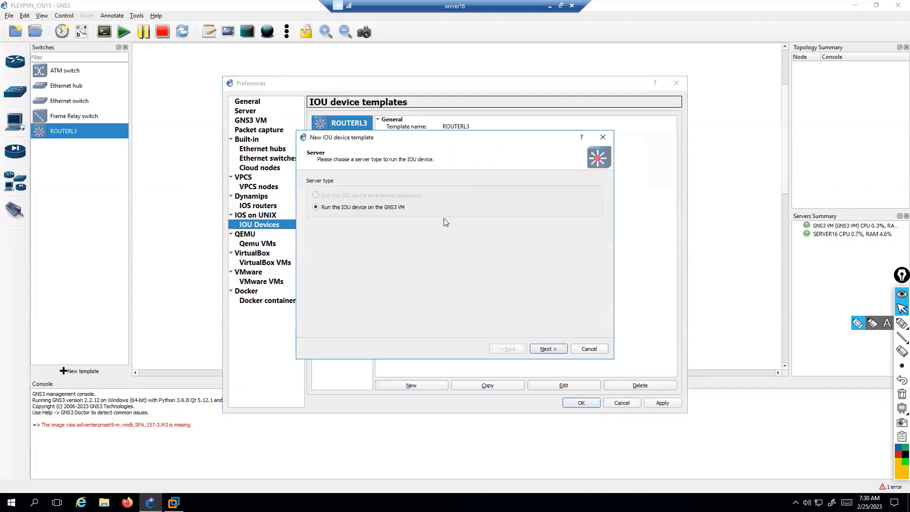
pyautogui.click(549, 349)
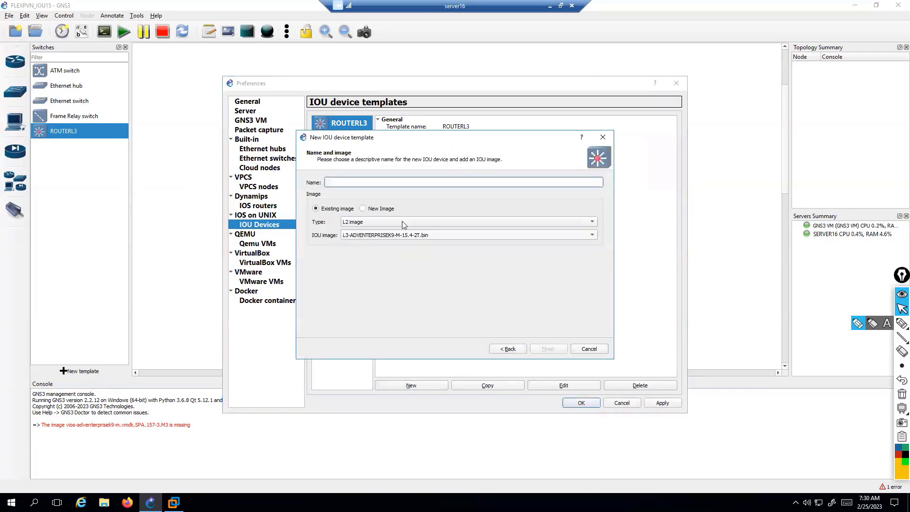
pyautogui.click(370, 212)
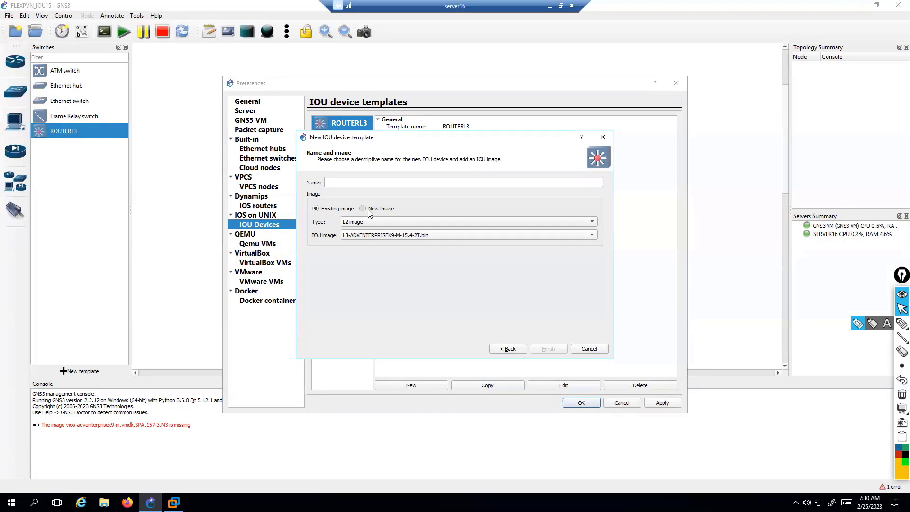
pyautogui.click(379, 221)
pyautogui.click(588, 233)
pyautogui.click(588, 234)
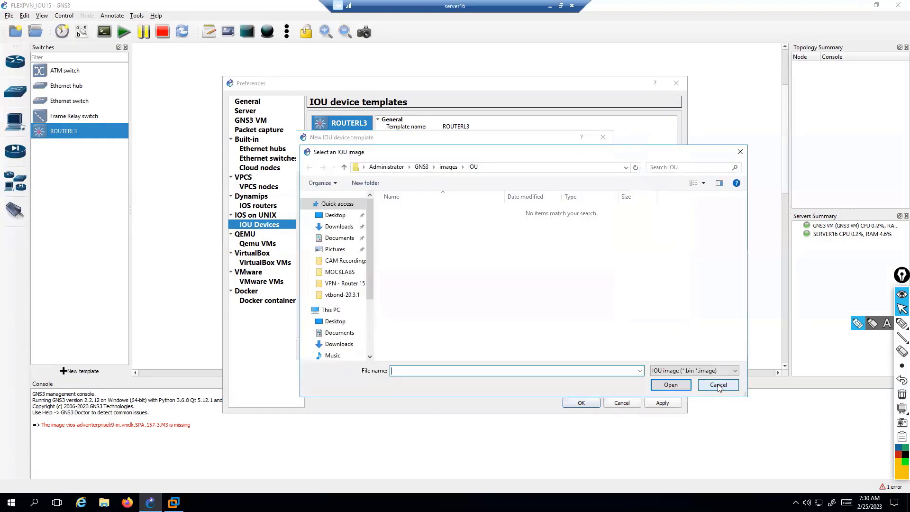
pyautogui.click(719, 386)
pyautogui.click(584, 351)
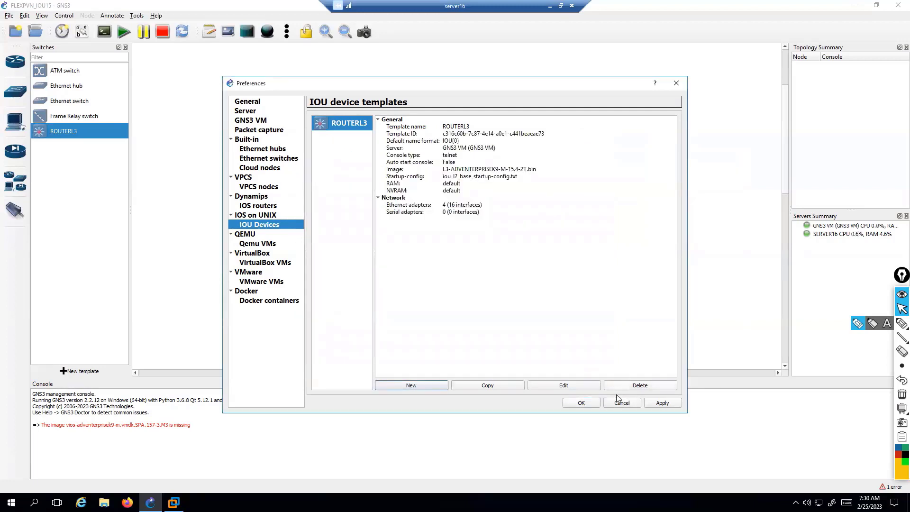
pyautogui.click(581, 403)
# Step: Place a ROUTERL3 device in the workspace and change its hostname to R1
pyautogui.click(15, 61)
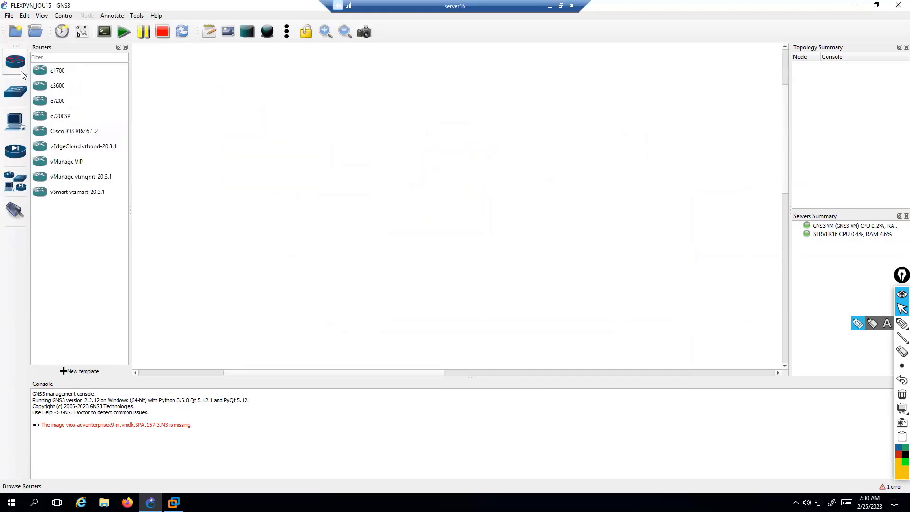
pyautogui.click(15, 91)
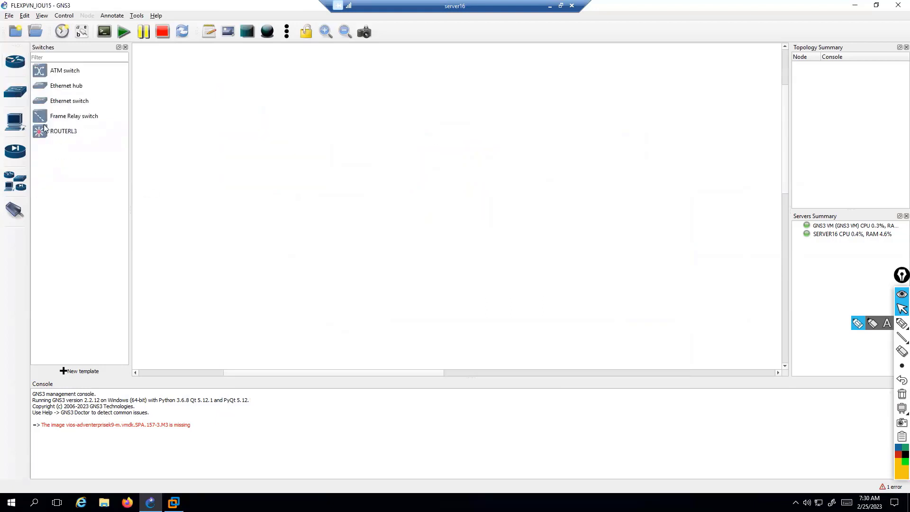
pyautogui.moveTo(51, 137); pyautogui.dragTo(242, 159)
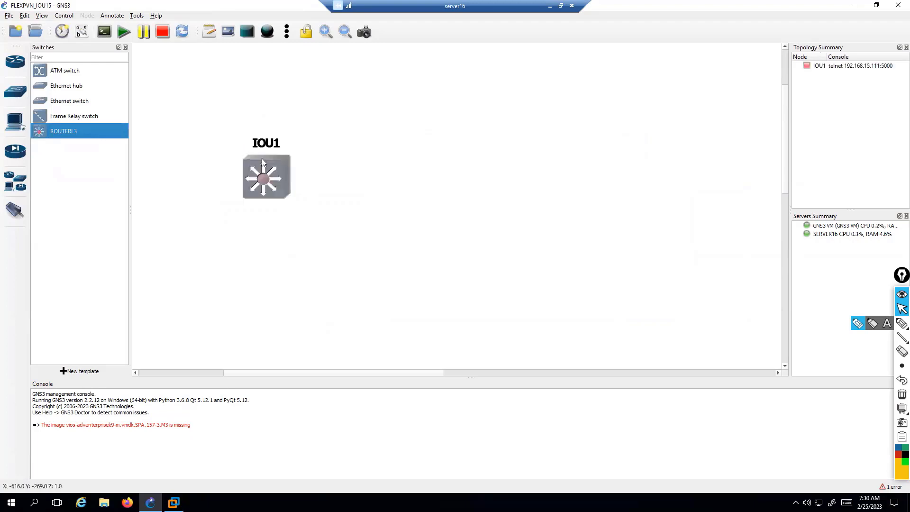
pyautogui.doubleClick(263, 148)
pyautogui.write('R1')
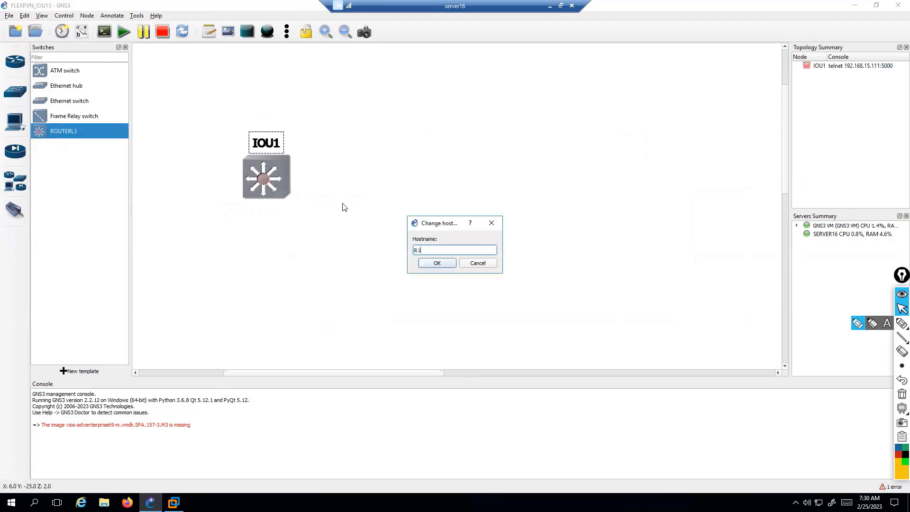
pyautogui.click(432, 263)
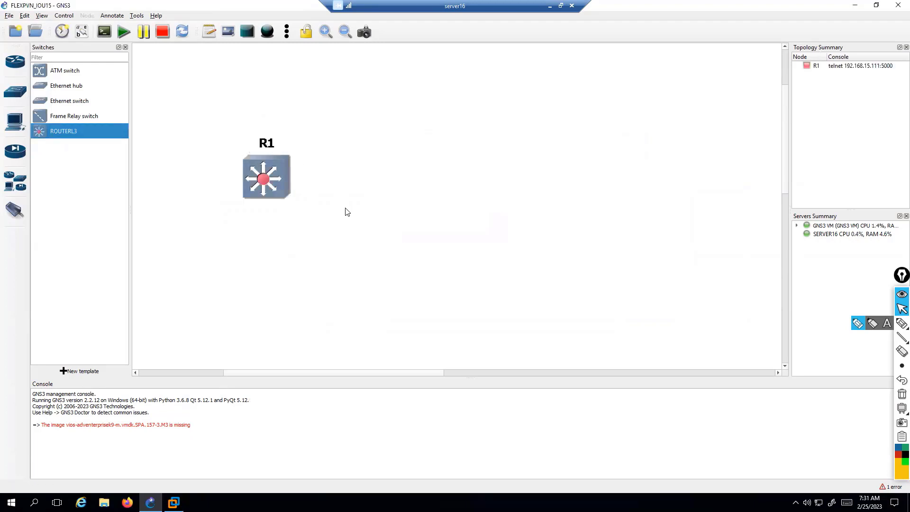
# Step: Duplicate R1 and place the copy to its upper right in the workspace
pyautogui.rightClick(254, 168)
pyautogui.click(304, 278)
pyautogui.moveTo(304, 188); pyautogui.dragTo(564, 107)
# Step: Duplicate R1 and R2 together and stack the two copies in a column below R2
pyautogui.moveTo(211, 104); pyautogui.dragTo(699, 252)
pyautogui.rightClick(453, 146)
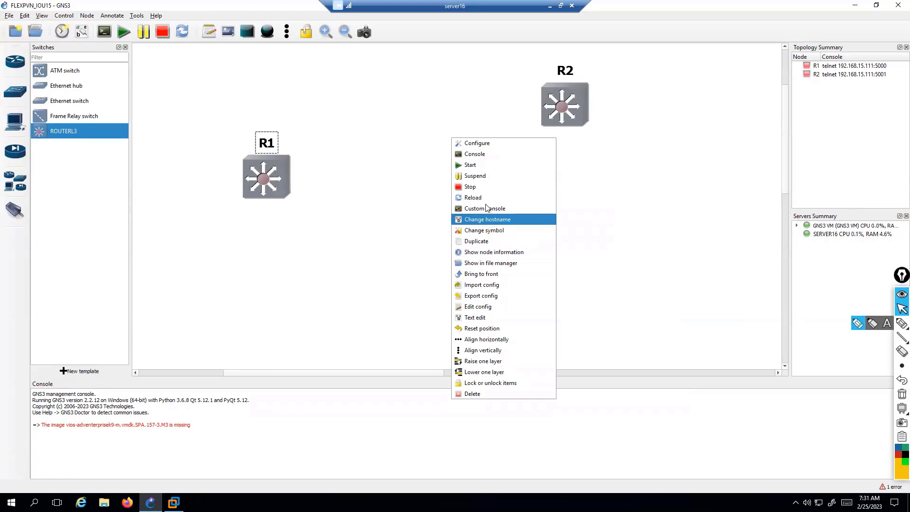
pyautogui.click(497, 241)
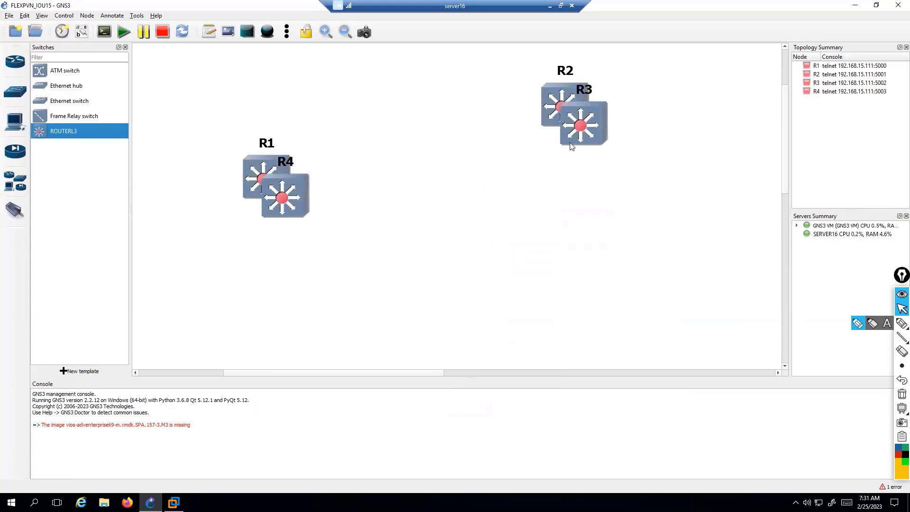
pyautogui.moveTo(570, 160); pyautogui.dragTo(567, 179)
pyautogui.moveTo(276, 201); pyautogui.dragTo(560, 256)
# Step: Duplicate R1 and R4 together, placing one copy between R1 and the R2–R4 column and the other below R1
pyautogui.rightClick(268, 199)
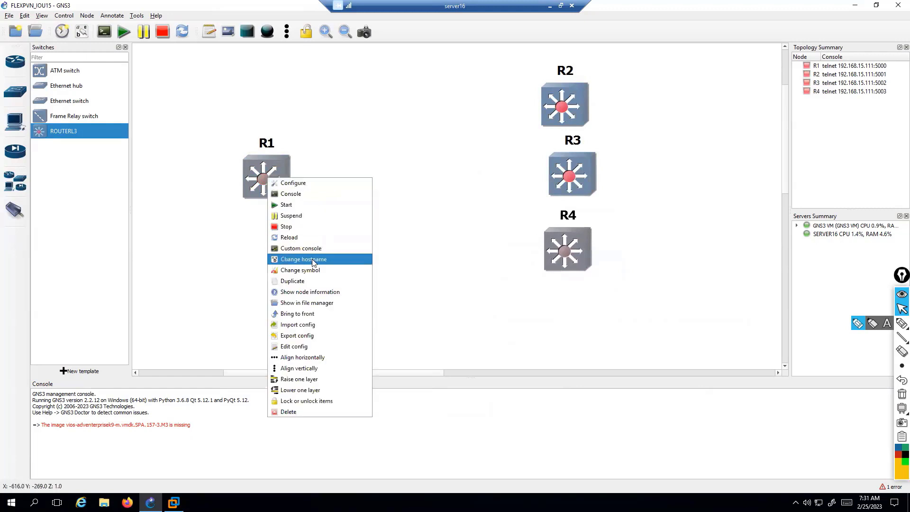
pyautogui.click(311, 282)
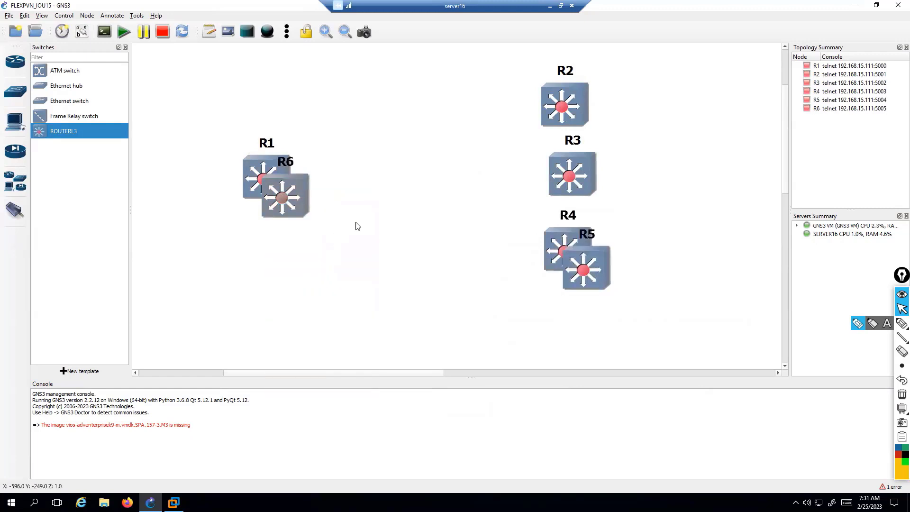
pyautogui.moveTo(589, 288); pyautogui.dragTo(417, 163)
pyautogui.moveTo(291, 198); pyautogui.dragTo(347, 258)
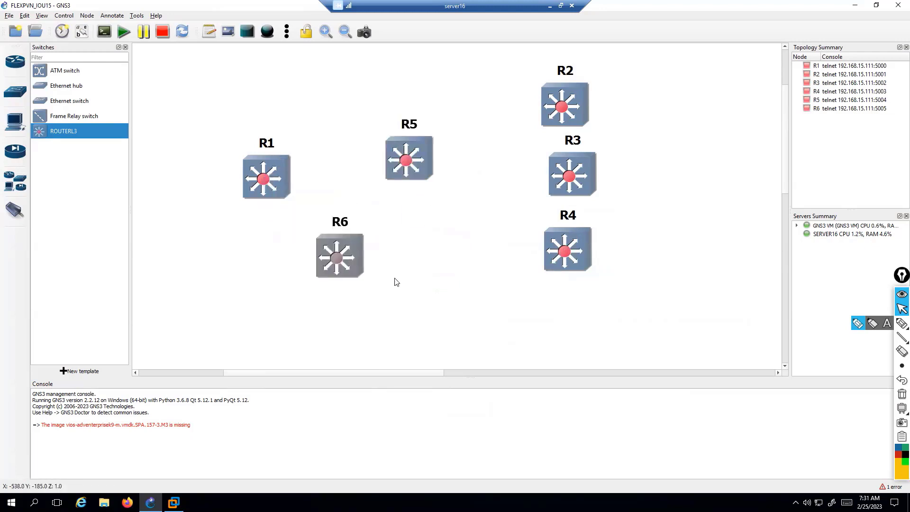
# Step: Delete the extra router R6 and slightly adjust the positions of R5 and R1
pyautogui.press('Delete')
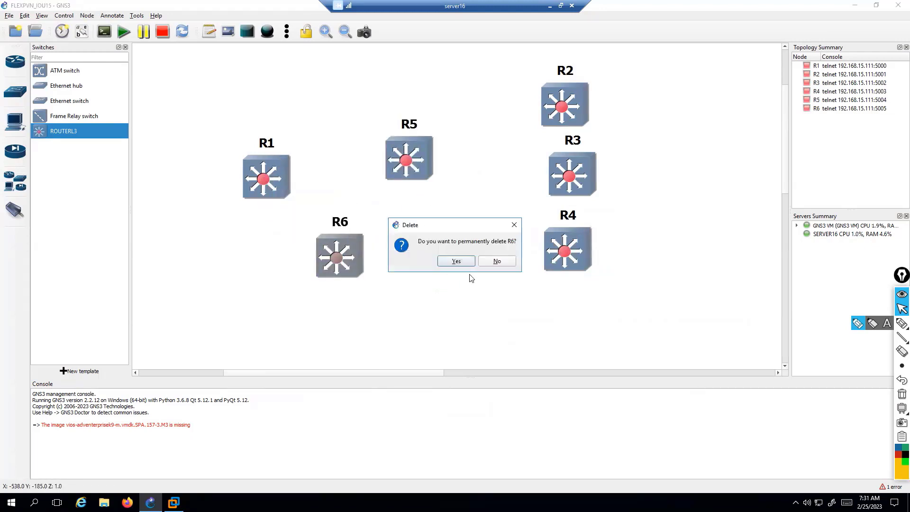
pyautogui.click(459, 264)
pyautogui.moveTo(404, 160); pyautogui.dragTo(397, 162)
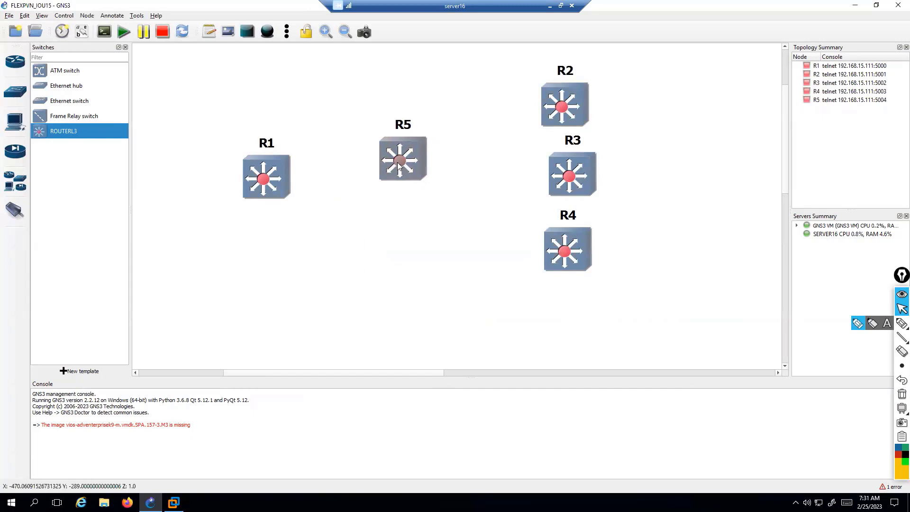
pyautogui.moveTo(273, 175); pyautogui.dragTo(271, 173)
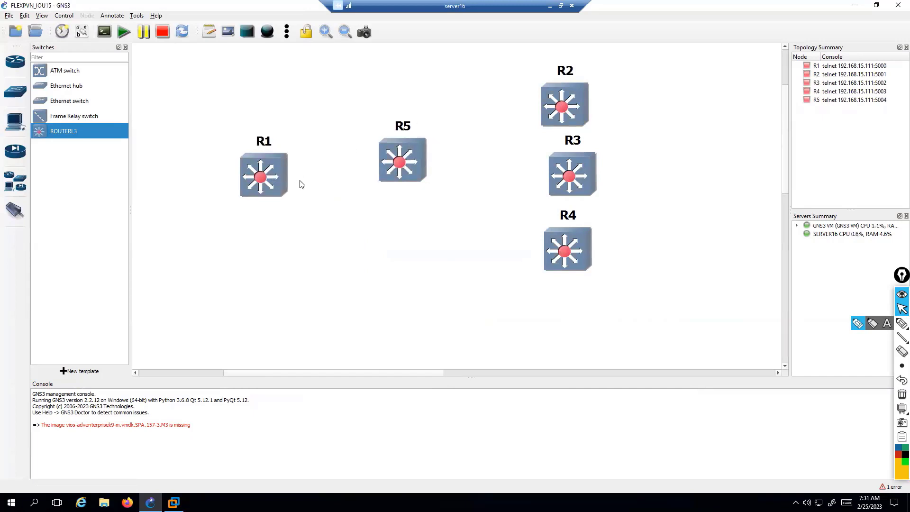
# Step: Select all five routers and review the Ethernet and serial adapter settings in their group configuration
pyautogui.moveTo(235, 75); pyautogui.dragTo(693, 326)
pyautogui.rightClick(479, 152)
pyautogui.click(493, 159)
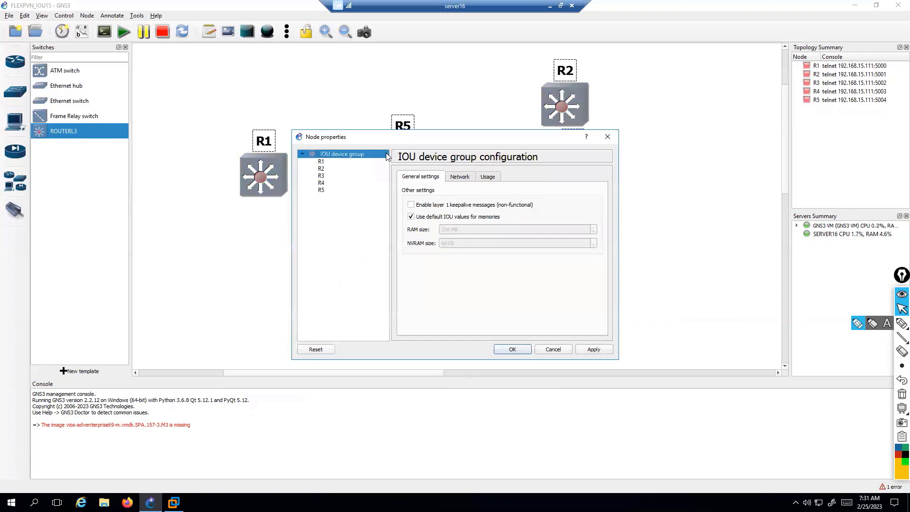
pyautogui.moveTo(409, 135); pyautogui.dragTo(394, 127)
pyautogui.click(445, 168)
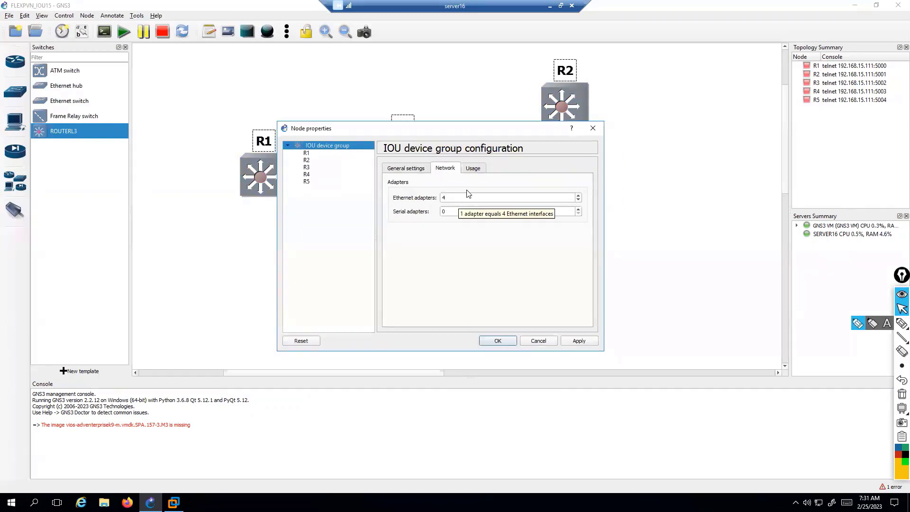
pyautogui.click(474, 169)
pyautogui.click(453, 170)
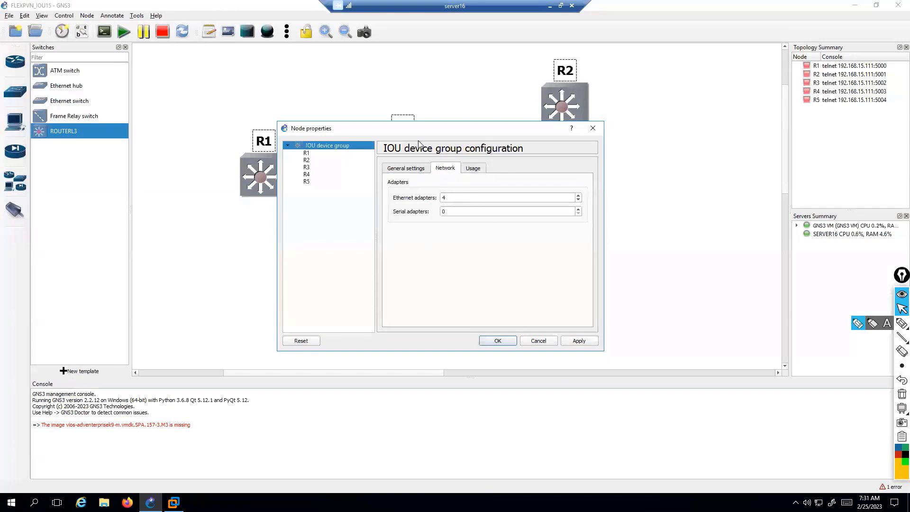
pyautogui.moveTo(425, 132); pyautogui.dragTo(583, 275)
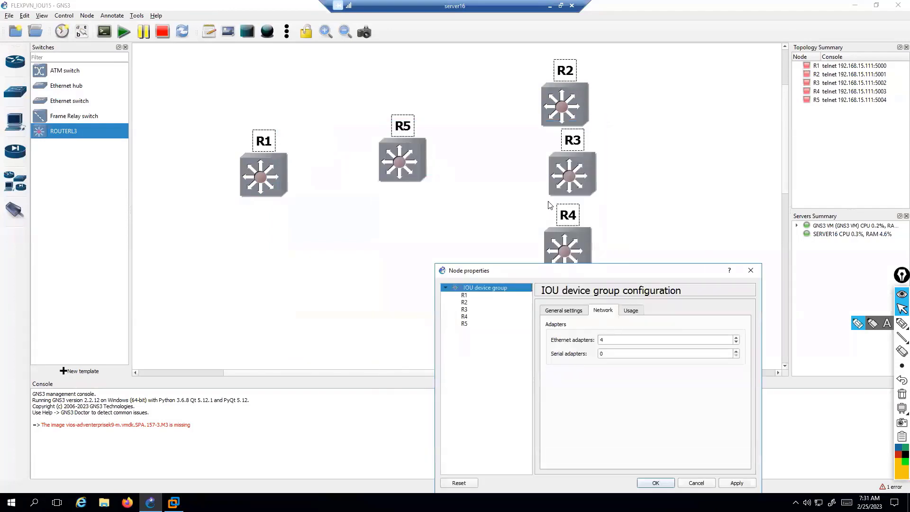
pyautogui.moveTo(619, 337); pyautogui.dragTo(571, 340)
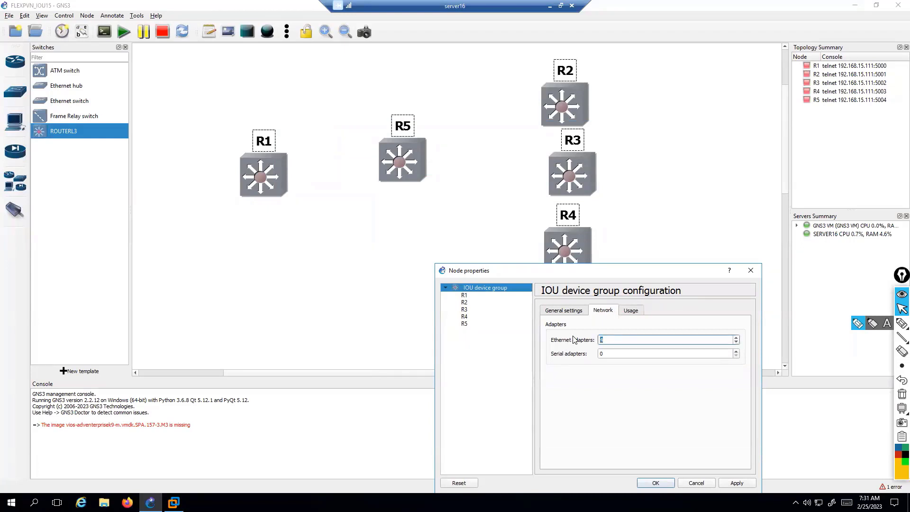
pyautogui.click(657, 483)
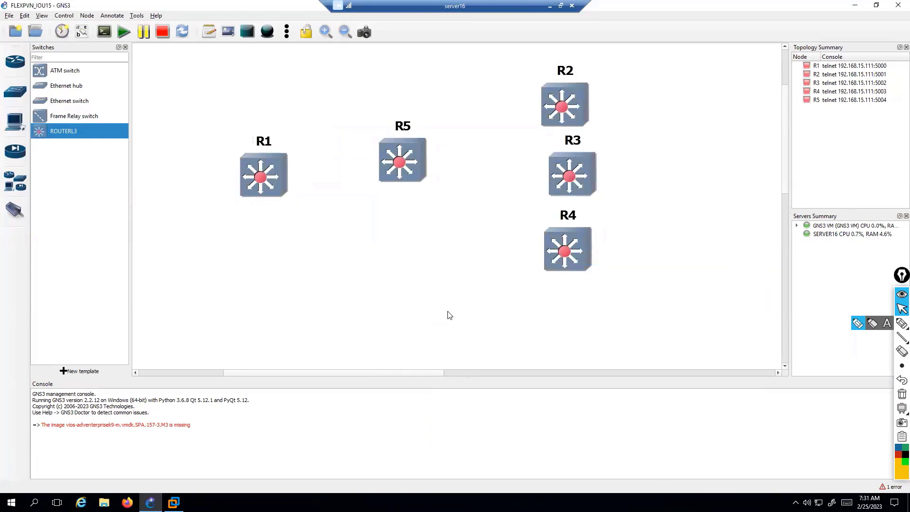
pyautogui.click(15, 211)
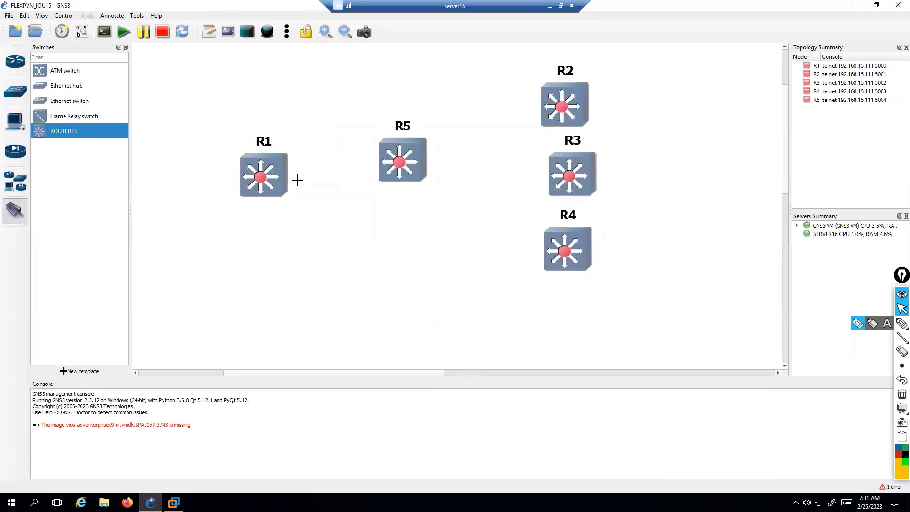
pyautogui.click(274, 177)
pyautogui.click(398, 199)
pyautogui.click(402, 163)
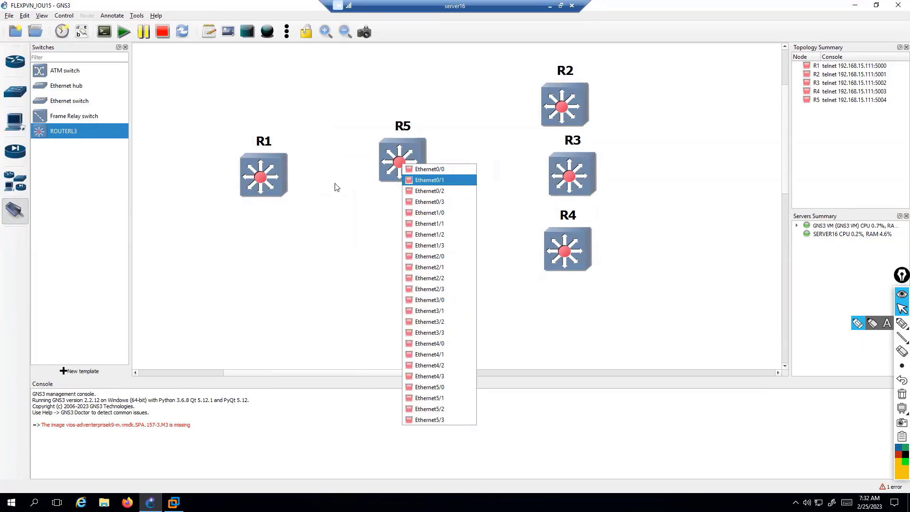
pyautogui.press('Escape')
pyautogui.press('Escape')
# Step: Configure all five routers together with 2 Ethernet adapters and 4 serial adapters
pyautogui.moveTo(224, 89); pyautogui.dragTo(670, 327)
pyautogui.rightClick(523, 181)
pyautogui.click(543, 186)
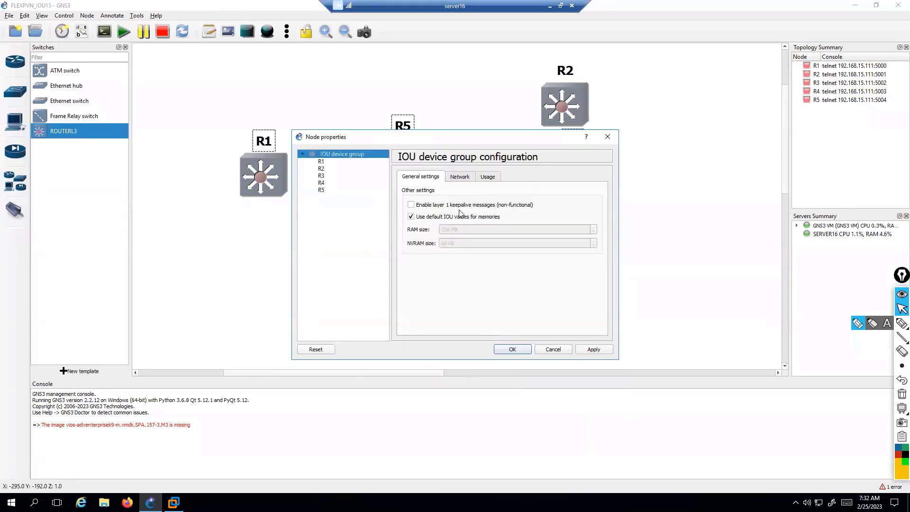
pyautogui.click(451, 177)
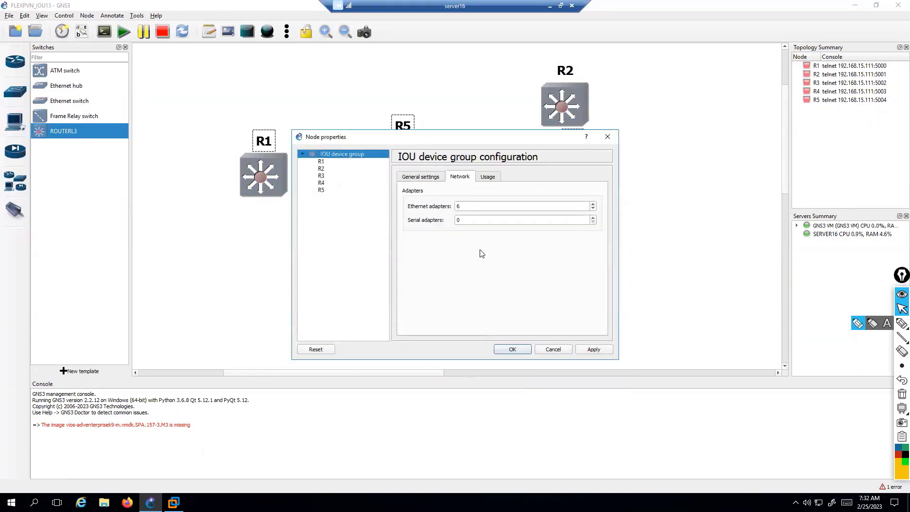
pyautogui.click(595, 220)
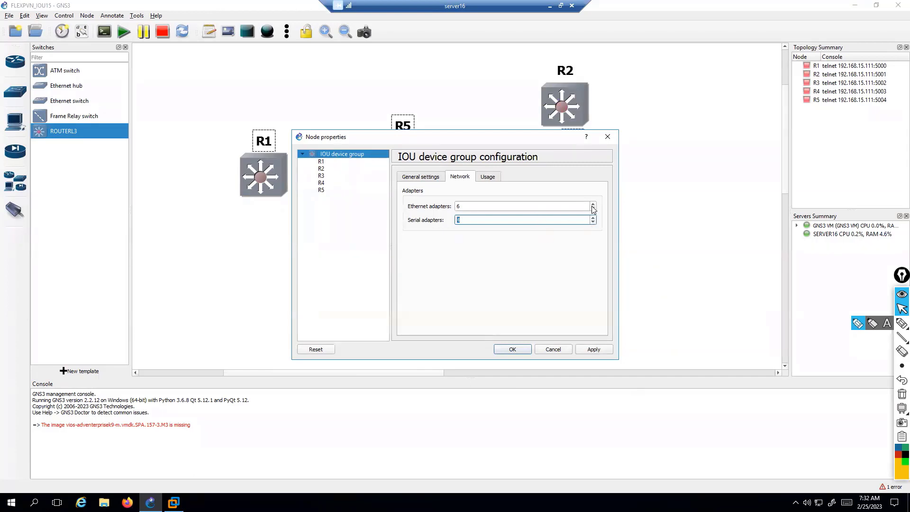
pyautogui.click(593, 209)
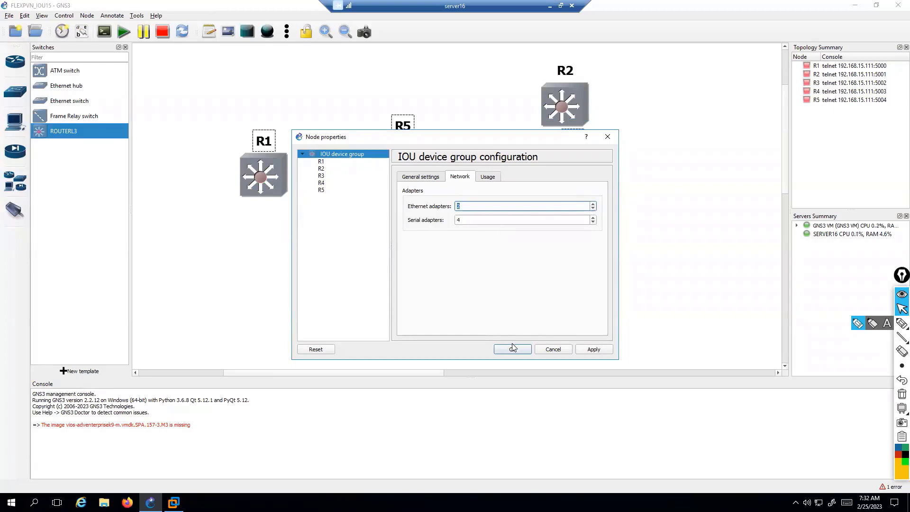
pyautogui.click(513, 349)
# Step: Examine the available Ethernet and serial interfaces on R1 and R5 without creating a link
pyautogui.click(15, 210)
pyautogui.click(253, 183)
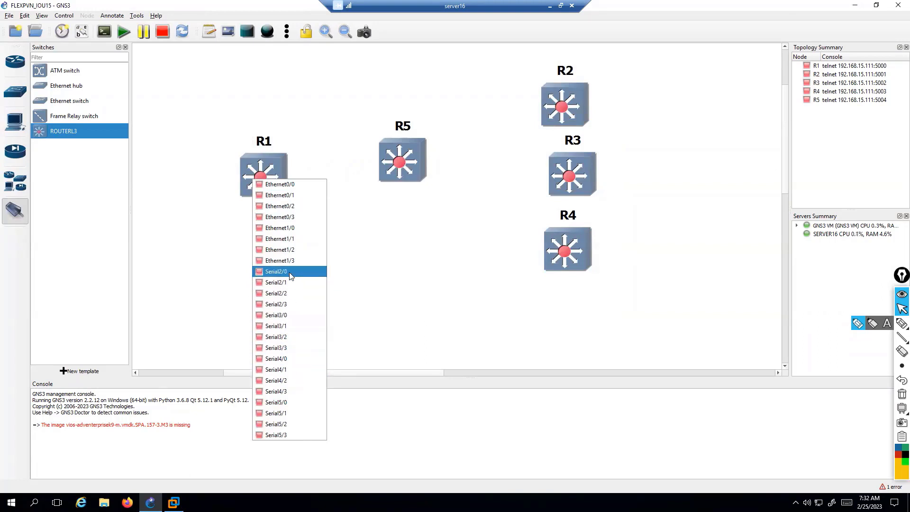
pyautogui.click(370, 260)
pyautogui.click(263, 185)
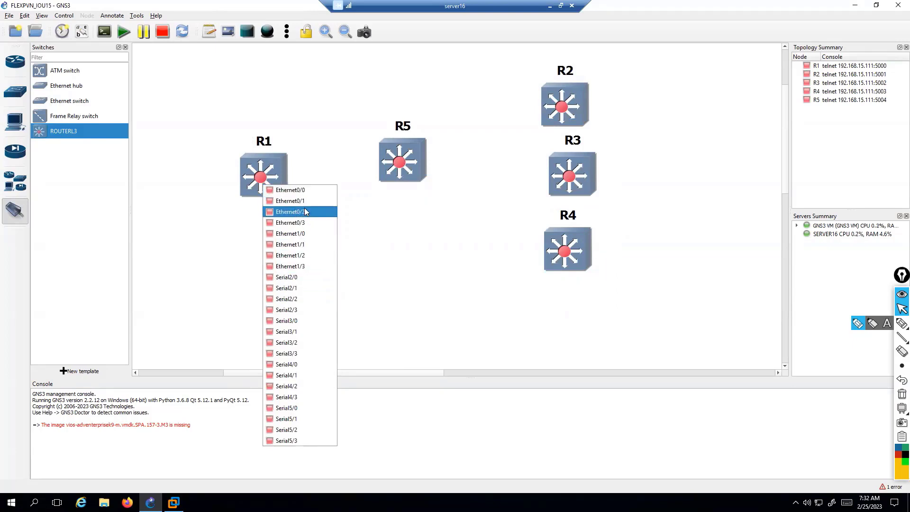
pyautogui.click(381, 271)
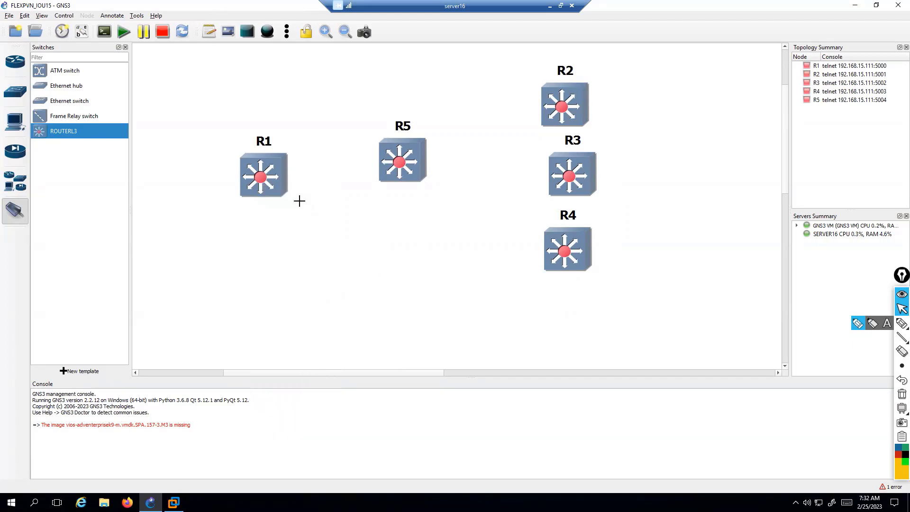
pyautogui.click(406, 160)
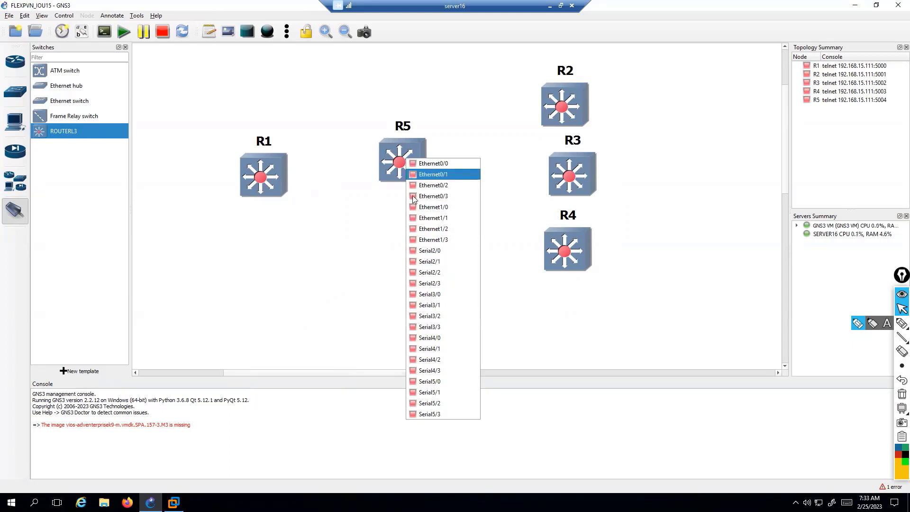
pyautogui.click(370, 218)
pyautogui.click(272, 181)
pyautogui.click(291, 188)
pyautogui.rightClick(270, 194)
pyautogui.rightClick(270, 194)
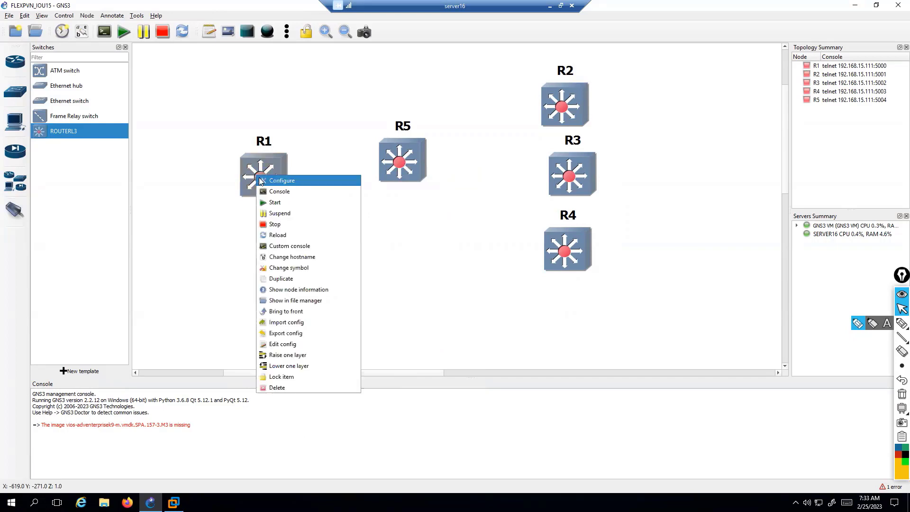
pyautogui.click(174, 199)
# Step: Link R1's Ethernet0/0 to R5's Ethernet0/1
pyautogui.click(15, 212)
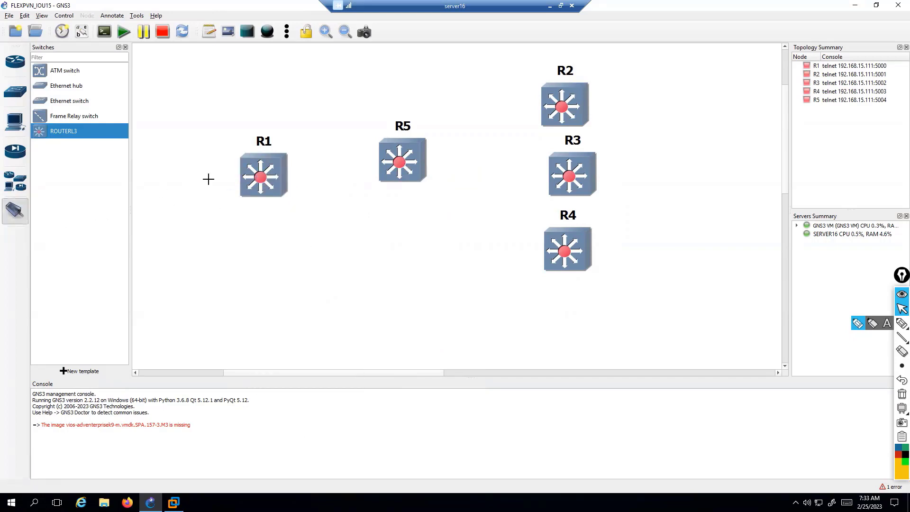
pyautogui.click(260, 179)
pyautogui.click(285, 183)
pyautogui.click(386, 167)
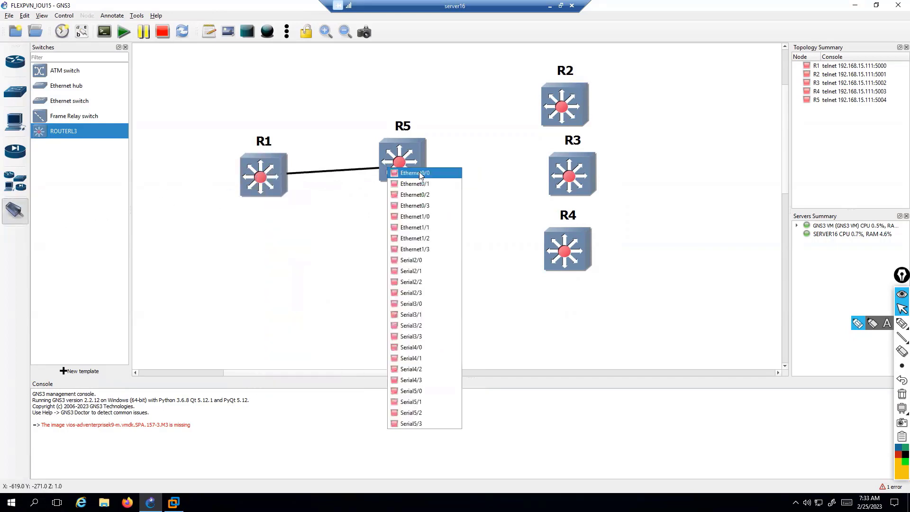
pyautogui.click(428, 184)
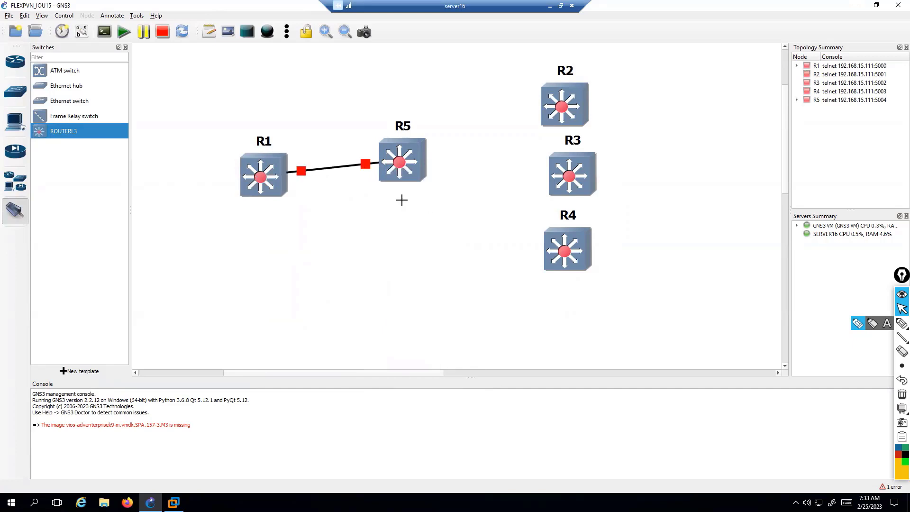
# Step: Link R5's Ethernet0/2 to R2's Ethernet0/0
pyautogui.click(412, 154)
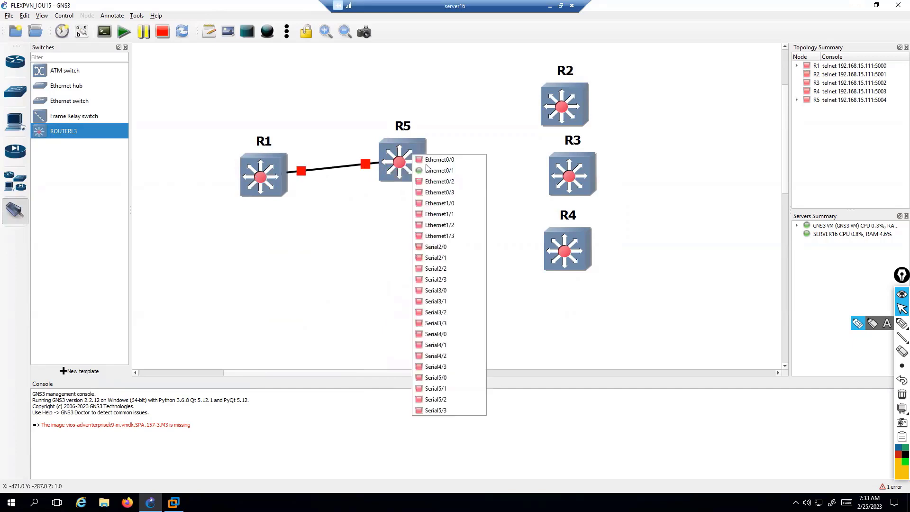
pyautogui.click(455, 181)
pyautogui.click(553, 105)
pyautogui.click(574, 111)
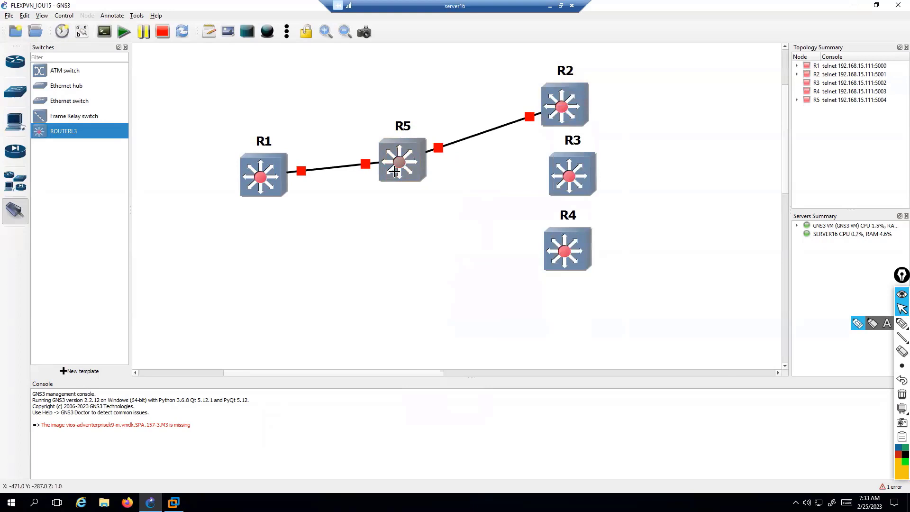
# Step: Link R5's Ethernet0/3 to R3's Ethernet0/0
pyautogui.click(395, 171)
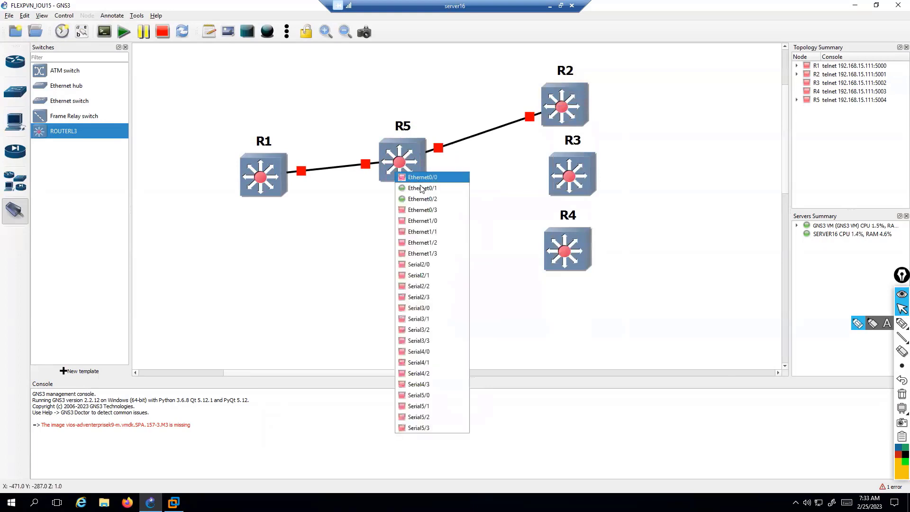
pyautogui.click(439, 210)
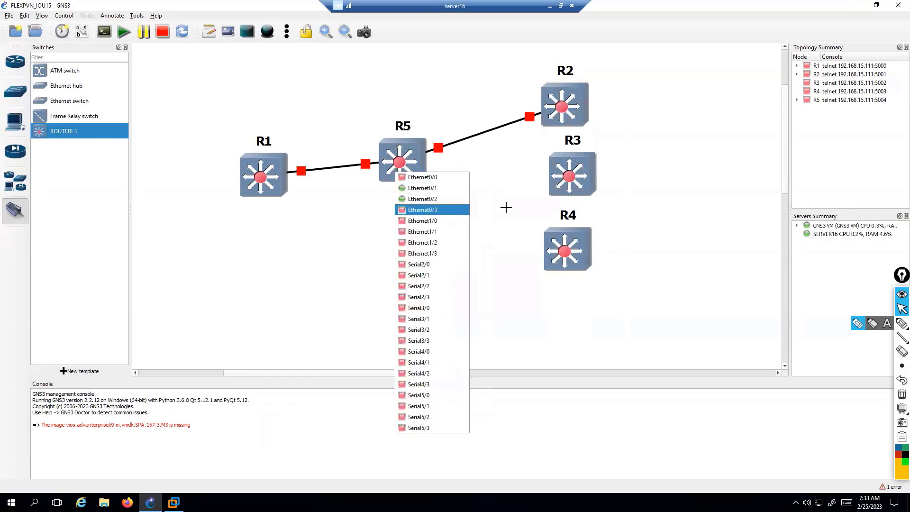
pyautogui.click(569, 177)
pyautogui.click(587, 182)
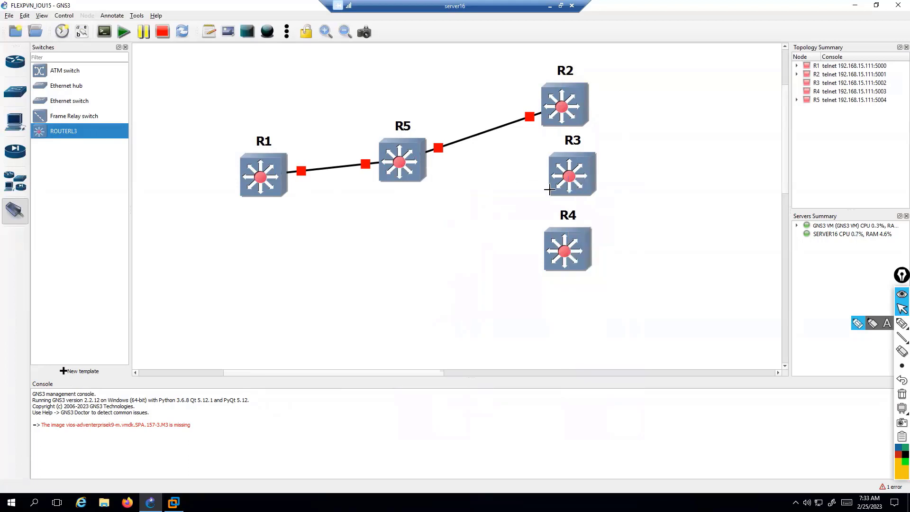
# Step: Link R5's Ethernet1/0 to R4's Ethernet0/0
pyautogui.click(414, 168)
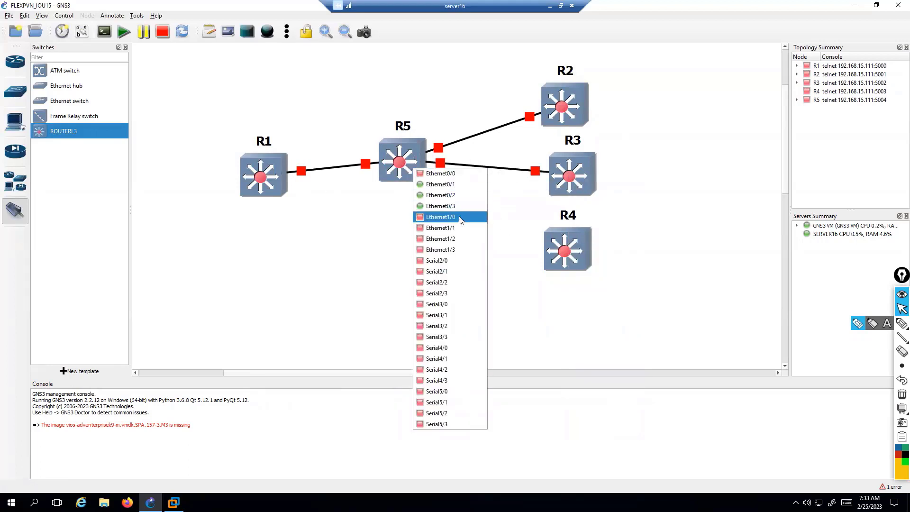
pyautogui.click(484, 228)
pyautogui.click(554, 249)
pyautogui.click(573, 259)
# Step: Start all five routers and open the console of R1
pyautogui.moveTo(202, 68); pyautogui.dragTo(659, 300)
pyautogui.rightClick(372, 96)
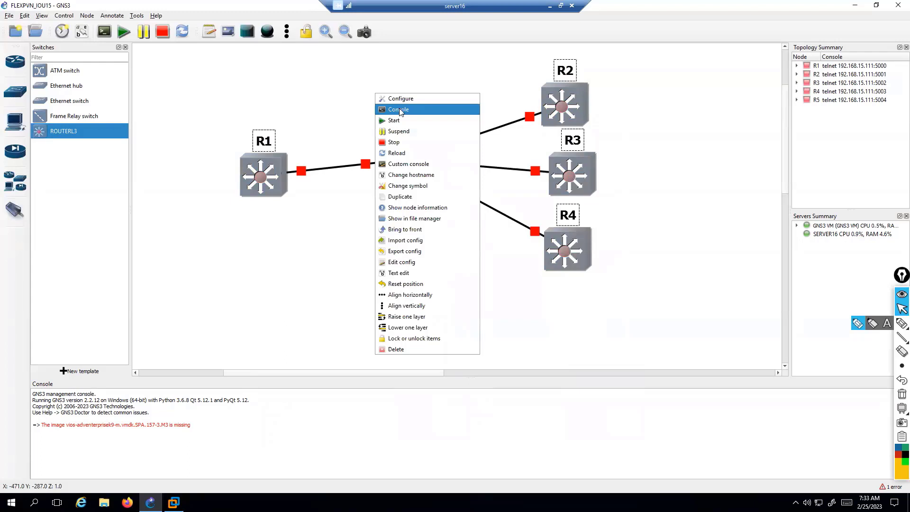
pyautogui.click(336, 105)
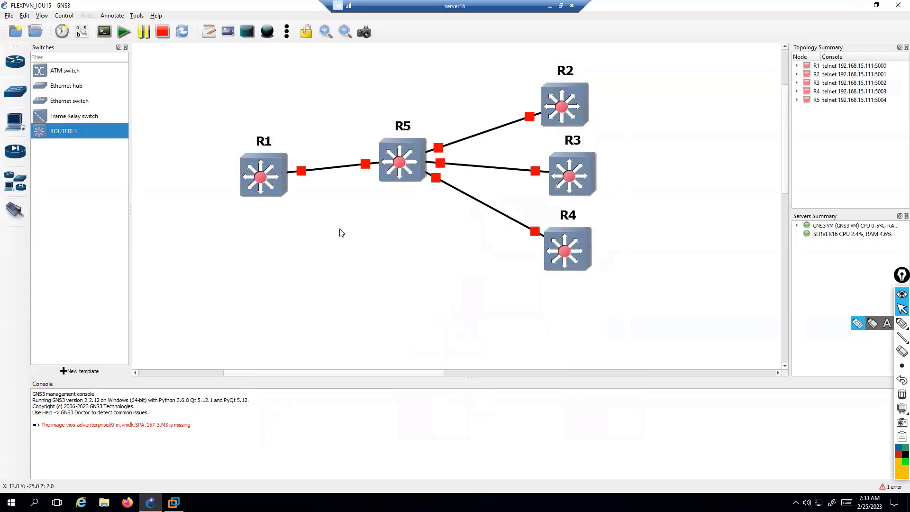
pyautogui.rightClick(247, 177)
pyautogui.click(272, 195)
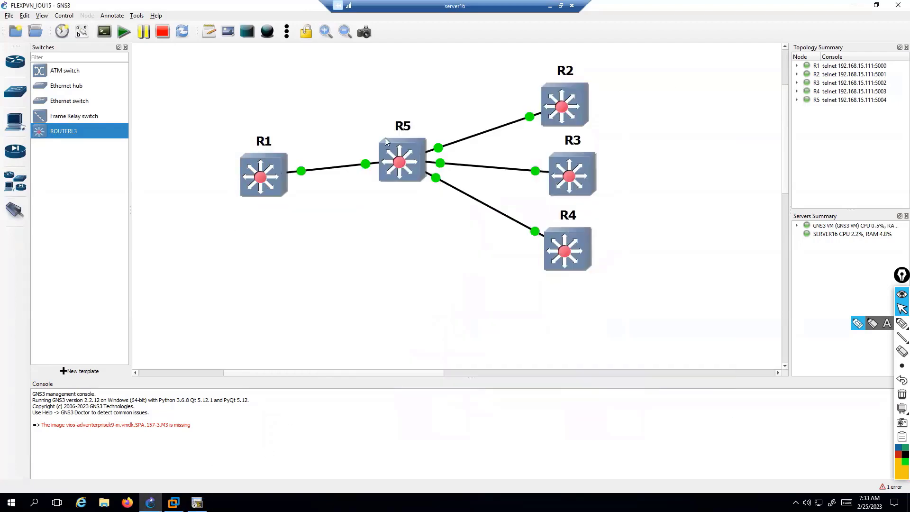
# Step: Open the consoles of R2, R3, R4 and R5 together and move the SecureCRT window away from R1
pyautogui.moveTo(385, 60); pyautogui.dragTo(721, 328)
pyautogui.rightClick(422, 164)
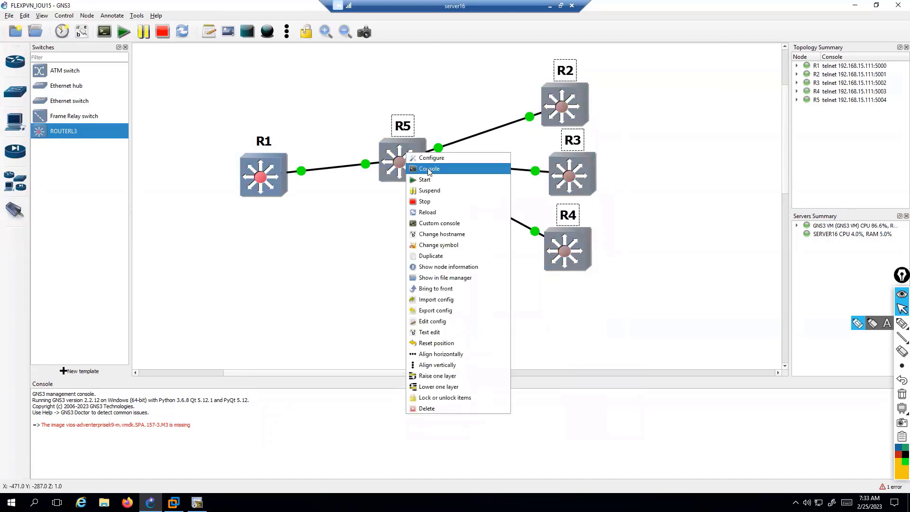
pyautogui.click(429, 157)
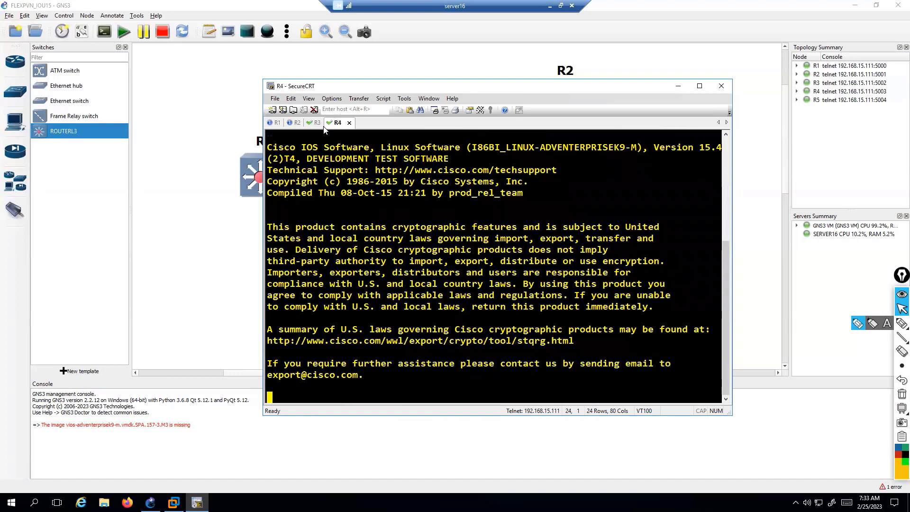
pyautogui.moveTo(330, 80); pyautogui.dragTo(476, 151)
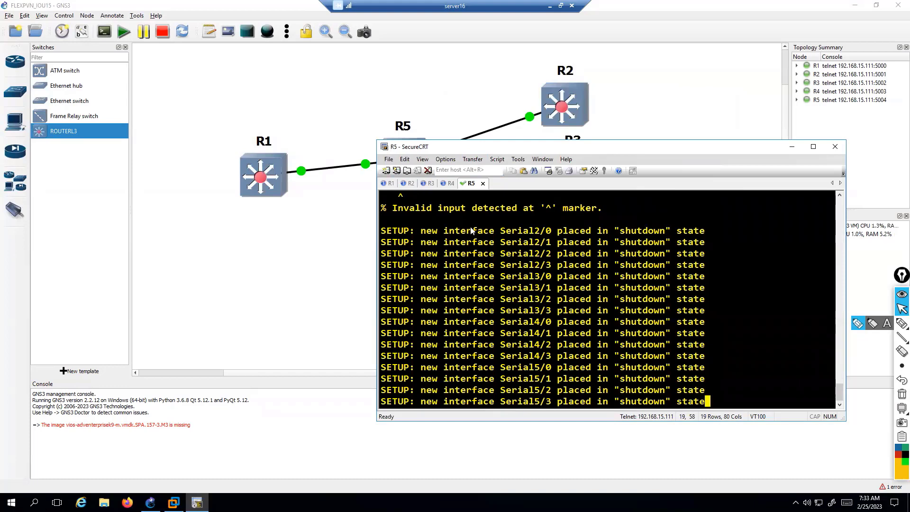
pyautogui.press('Return')
pyautogui.write('con t')
pyautogui.press('Return')
pyautogui.press('Return')
pyautogui.write('conf')
pyautogui.press('Return')
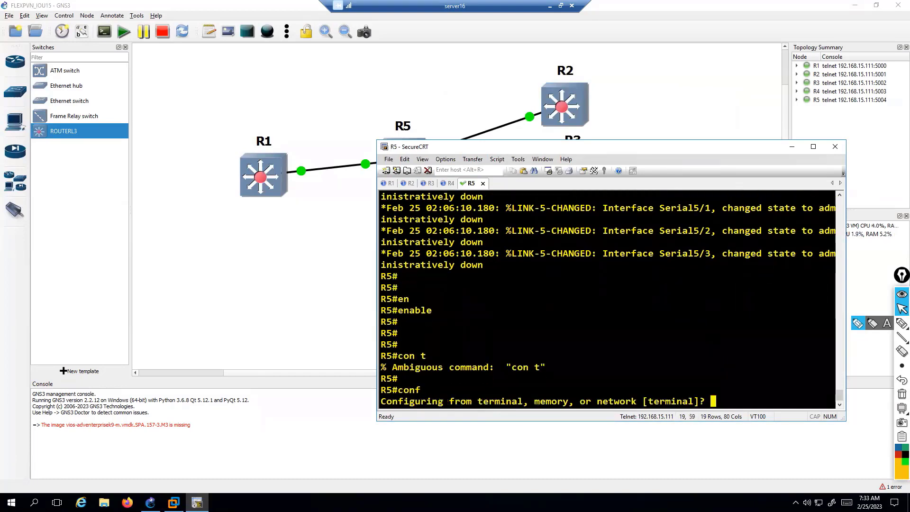
pyautogui.press('Return')
pyautogui.press('Return')
pyautogui.write('en')
pyautogui.press('Return')
pyautogui.press('Return')
pyautogui.write('end')
pyautogui.press('Return')
pyautogui.press('Return')
# Step: Display R5's software version information, highlight the release in the system image file name, and leave the paged output
pyautogui.write('show ve')
pyautogui.press('Return')
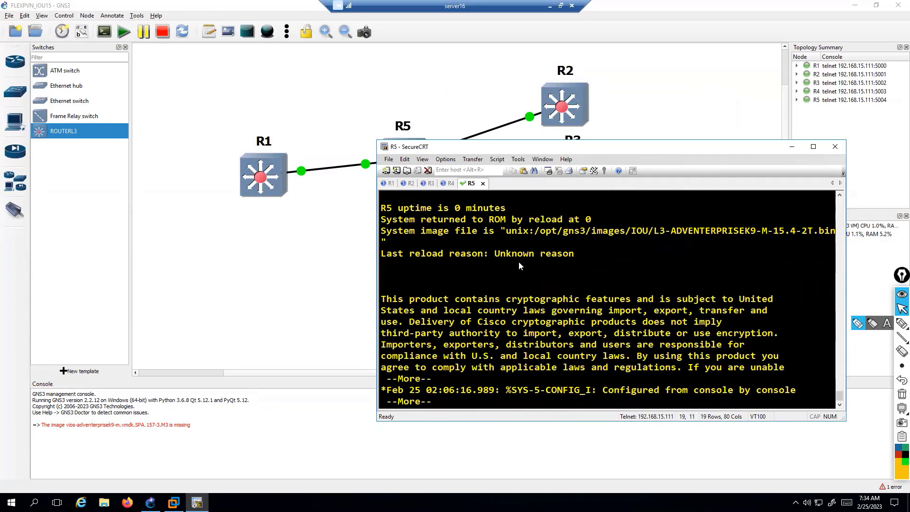
pyautogui.moveTo(746, 232); pyautogui.dragTo(813, 236)
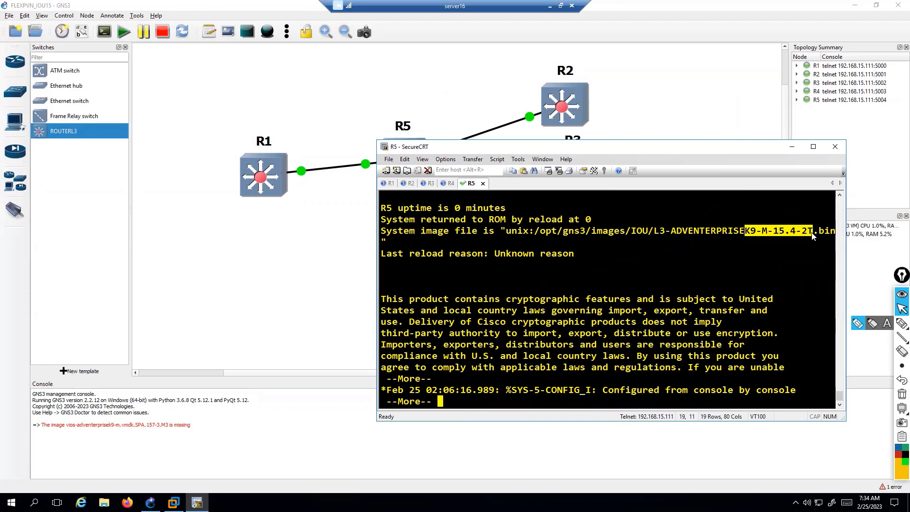
pyautogui.press('Return')
pyautogui.press('Return')
pyautogui.press('Return')
pyautogui.write('qsh')
pyautogui.press('BackSpace')
pyautogui.press('BackSpace')
# Step: Enter global configuration mode on R5 and list the available options for the crypto ikev2 command
pyautogui.write('conf t')
pyautogui.press('Return')
pyautogui.press('Return')
pyautogui.write('cry')
pyautogui.press('Tab')
pyautogui.write('ik')
pyautogui.press('Tab')
pyautogui.write('?')
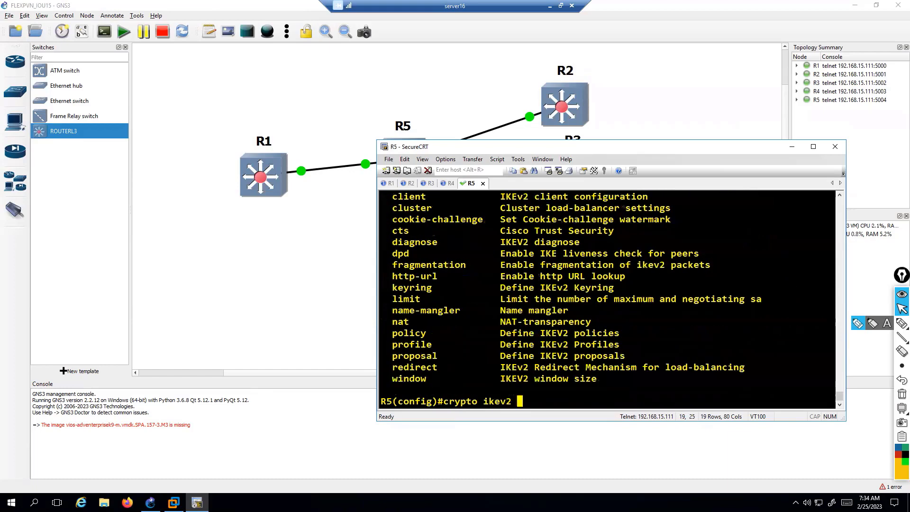
# Step: Highlight the crypto ikev2 command on R5's prompt, and move and slightly widen the terminal window
pyautogui.moveTo(448, 401); pyautogui.dragTo(518, 403)
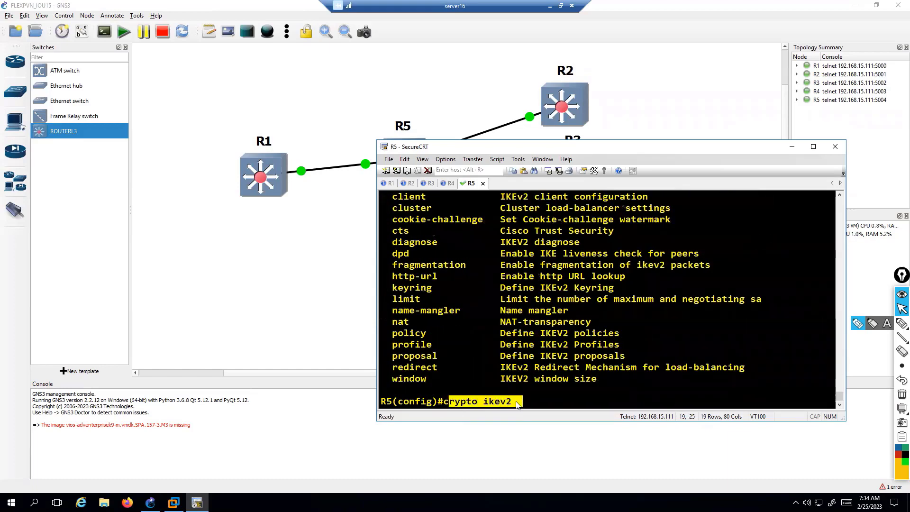
pyautogui.moveTo(518, 403); pyautogui.dragTo(518, 403)
pyautogui.moveTo(439, 403); pyautogui.dragTo(510, 406)
pyautogui.moveTo(509, 153); pyautogui.dragTo(524, 174)
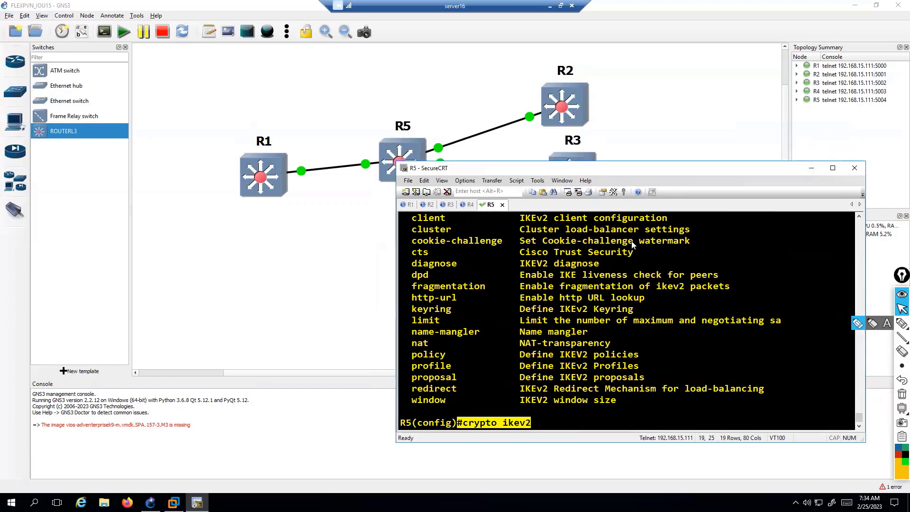
pyautogui.moveTo(866, 277); pyautogui.dragTo(879, 278)
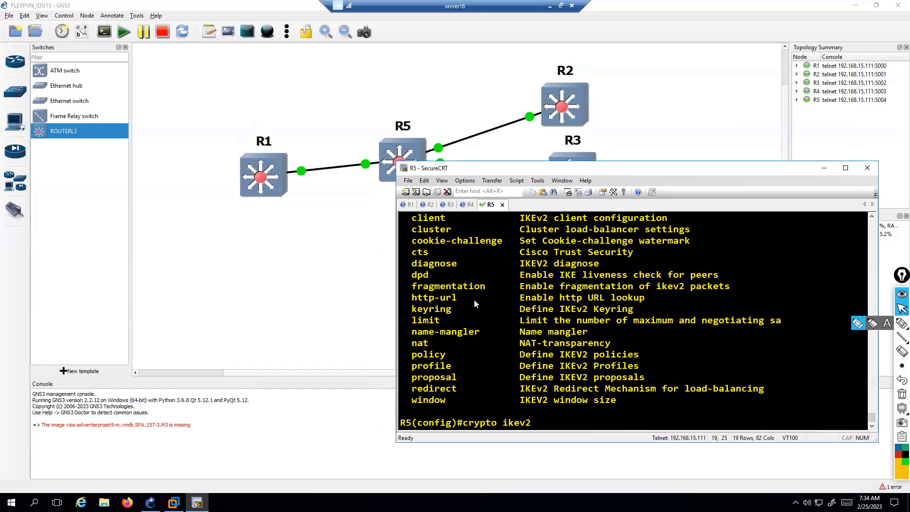
# Step: Return to the GNS3 topology and switch to the addressed network diagram in Microsoft Whiteboard
pyautogui.click(330, 254)
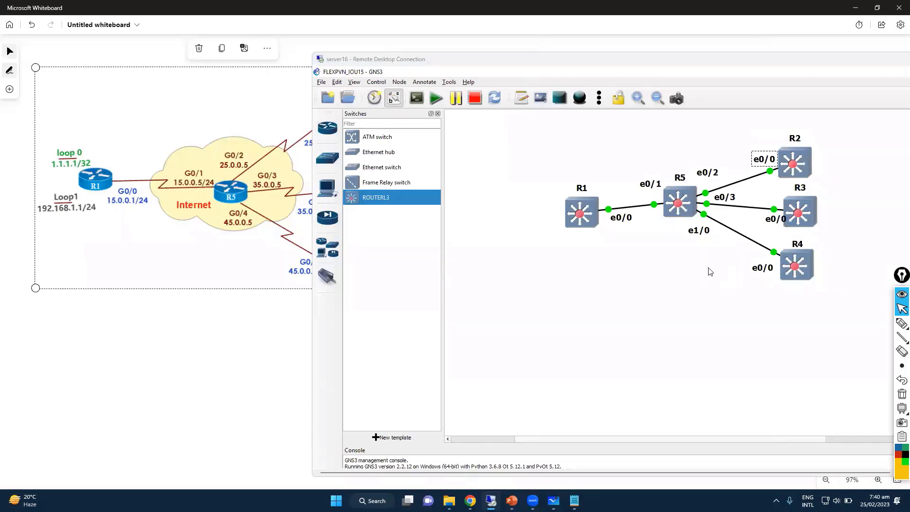
pyautogui.click(209, 346)
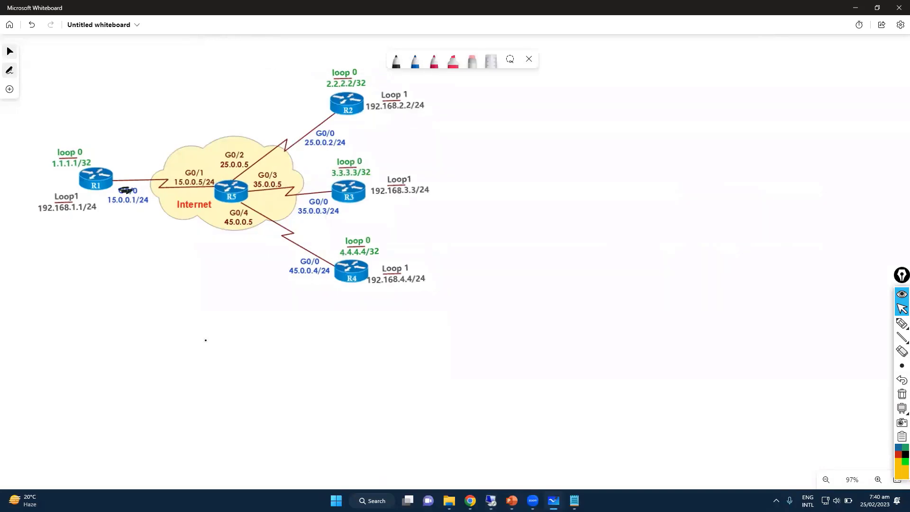
# Step: Strike out the G0/0 labels beside R1, R2, R3 and R4 on the whiteboard diagram and handwrite e0/0 for each
pyautogui.moveTo(119, 167); pyautogui.dragTo(117, 175)
pyautogui.moveTo(126, 169); pyautogui.dragTo(129, 182)
pyautogui.moveTo(138, 169); pyautogui.dragTo(137, 170)
pyautogui.moveTo(346, 124); pyautogui.dragTo(347, 130)
pyautogui.moveTo(352, 122); pyautogui.dragTo(354, 134)
pyautogui.moveTo(363, 125); pyautogui.dragTo(364, 126)
pyautogui.moveTo(325, 183); pyautogui.dragTo(323, 185)
pyautogui.moveTo(325, 178); pyautogui.dragTo(322, 193)
pyautogui.moveTo(334, 185); pyautogui.dragTo(332, 188)
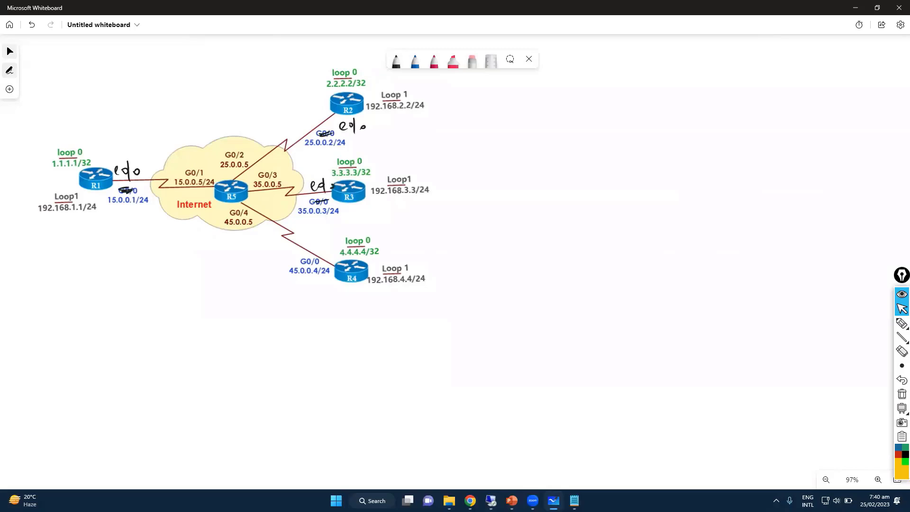
pyautogui.moveTo(317, 247); pyautogui.dragTo(320, 255)
pyautogui.moveTo(326, 244); pyautogui.dragTo(329, 258)
pyautogui.moveTo(337, 249); pyautogui.dragTo(336, 250)
# Step: Strike out R5's four interface labels and handwrite e0/1, e0/2, e0/3 and e1/0 towards R1, R2, R3 and R4 respectively
pyautogui.moveTo(187, 157); pyautogui.dragTo(186, 158)
pyautogui.moveTo(193, 151); pyautogui.dragTo(192, 168)
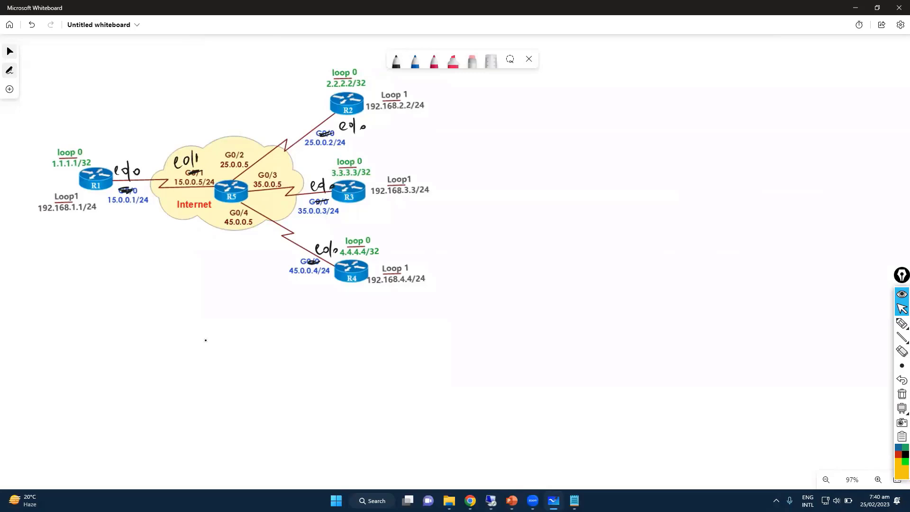
pyautogui.moveTo(243, 131); pyautogui.dragTo(242, 145)
pyautogui.moveTo(249, 135); pyautogui.dragTo(261, 141)
pyautogui.moveTo(266, 177); pyautogui.dragTo(278, 174)
pyautogui.moveTo(265, 165); pyautogui.dragTo(276, 163)
pyautogui.moveTo(283, 153); pyautogui.dragTo(283, 169)
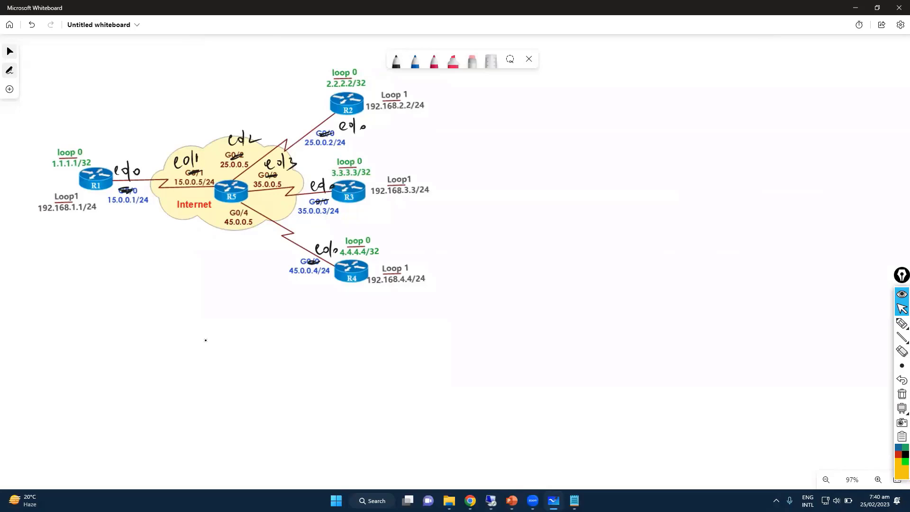
pyautogui.moveTo(270, 201); pyautogui.dragTo(265, 215)
pyautogui.moveTo(274, 207); pyautogui.dragTo(273, 207)
# Step: Switch to the Notepad configuration notes and change the interface carrying 15.0.0.1 in R1's block to E0/0
pyautogui.click(574, 501)
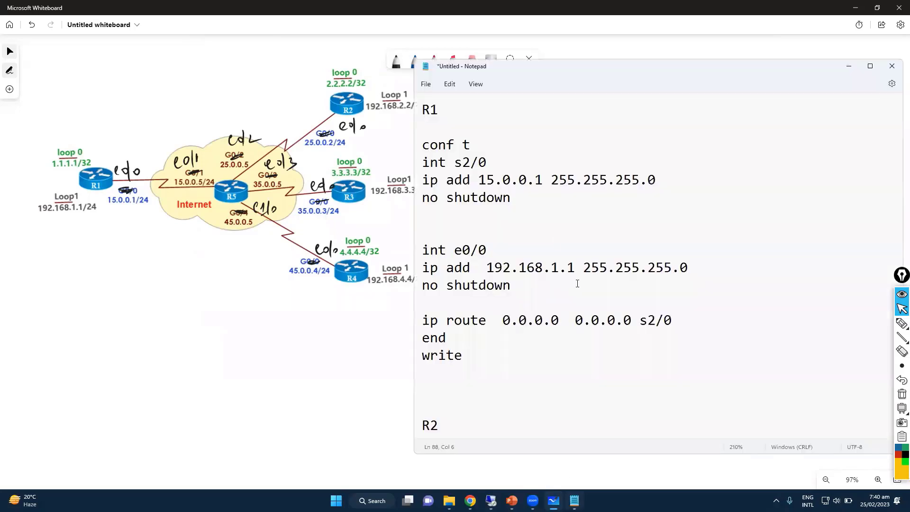
pyautogui.click(476, 146)
pyautogui.moveTo(457, 165); pyautogui.dragTo(487, 163)
pyautogui.click(470, 170)
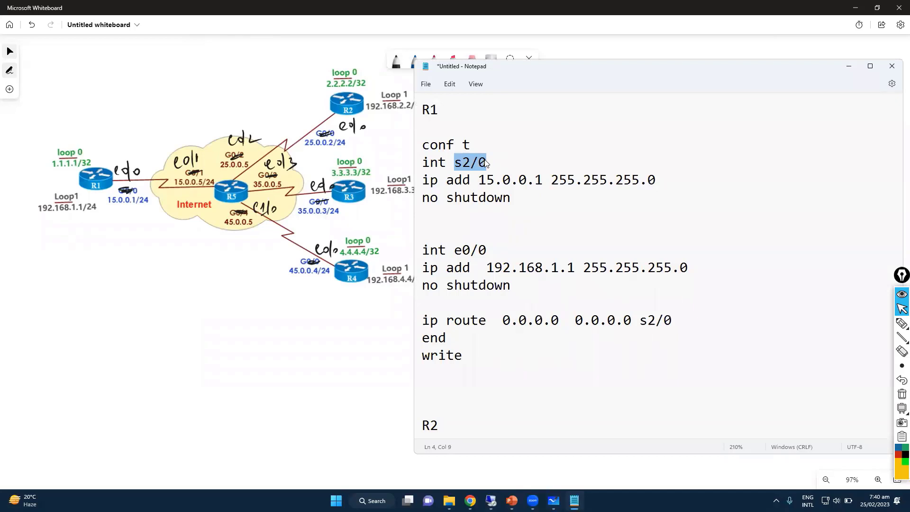
pyautogui.click(480, 173)
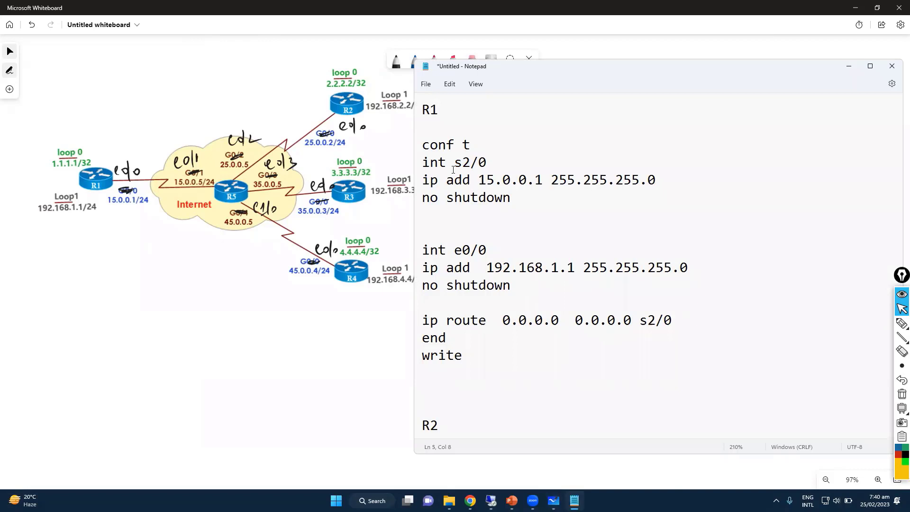
pyautogui.moveTo(456, 162); pyautogui.dragTo(489, 163)
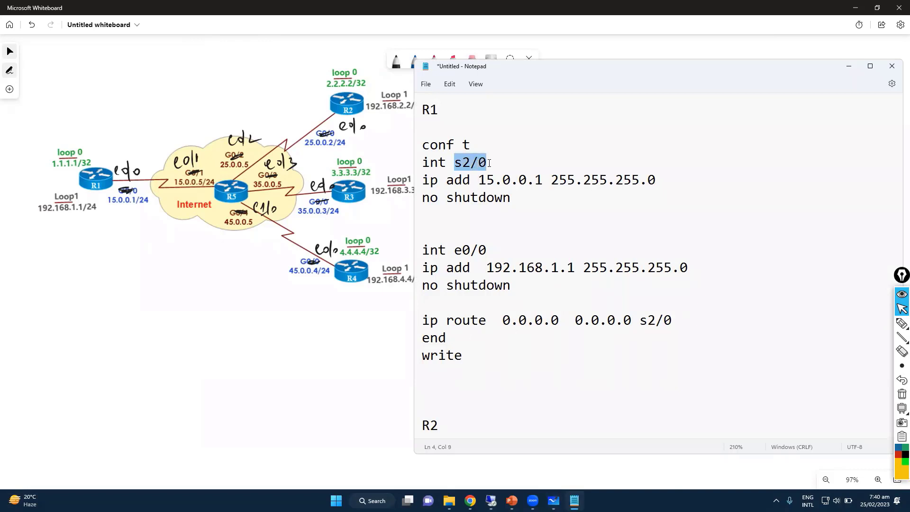
pyautogui.click(463, 162)
pyautogui.doubleClick(464, 163)
pyautogui.write('E0')
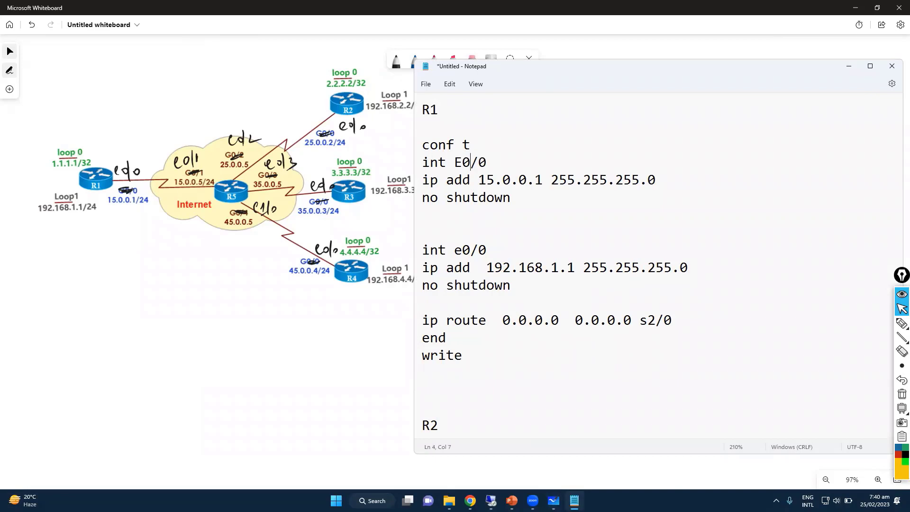
pyautogui.hotkey('ctrl', 's')
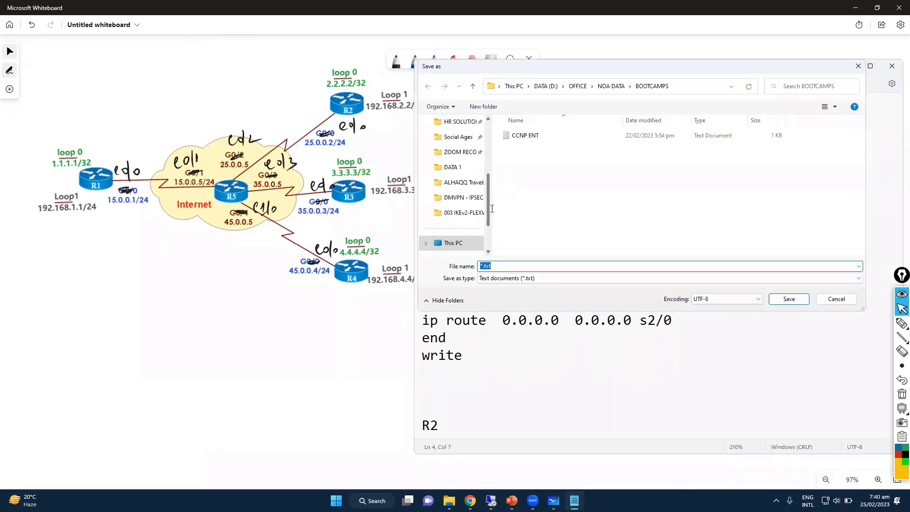
pyautogui.press('Escape')
pyautogui.moveTo(462, 163); pyautogui.dragTo(488, 162)
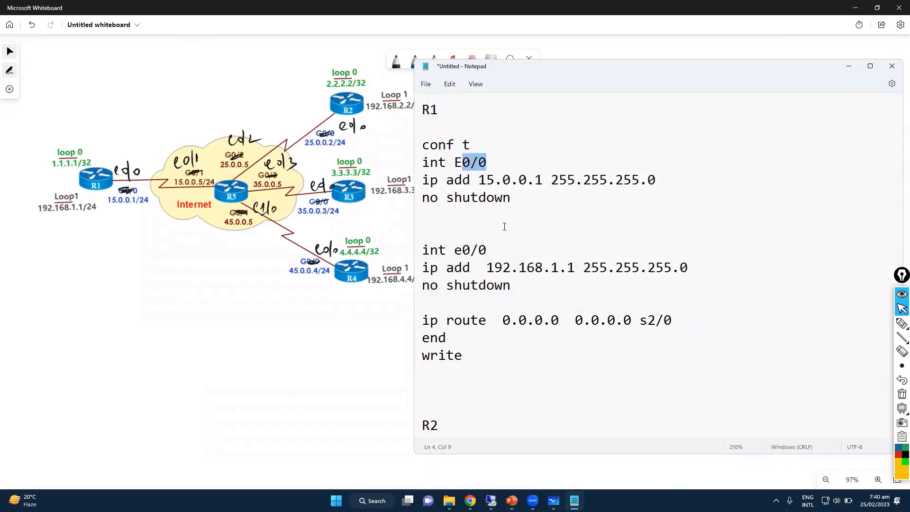
pyautogui.click(490, 236)
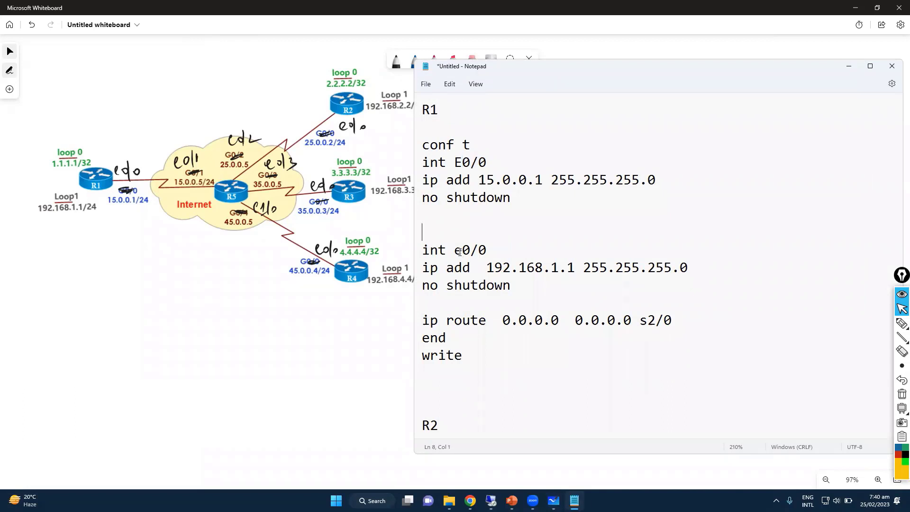
# Step: Switch to the GNS3 topology, examine R1's available interfaces, and move the remote desktop window
pyautogui.moveTo(455, 250); pyautogui.dragTo(487, 250)
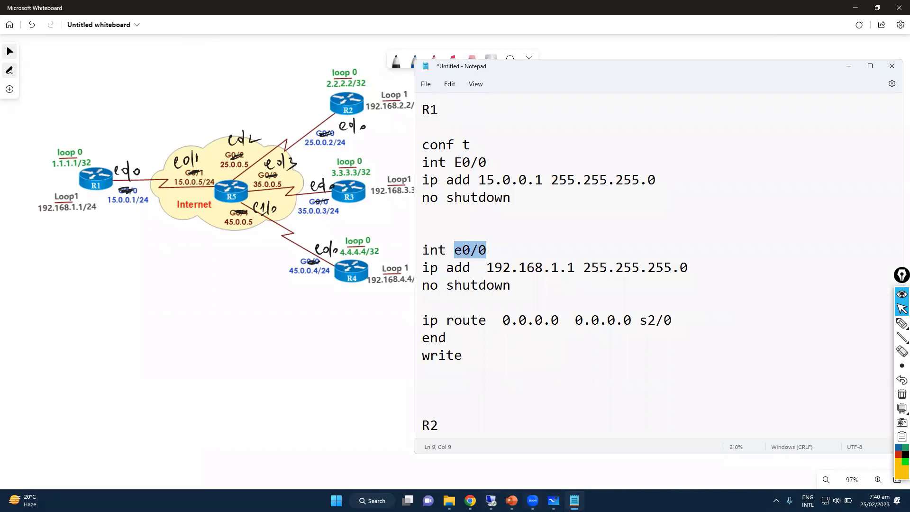
pyautogui.hotkey('alt', 'Tab')
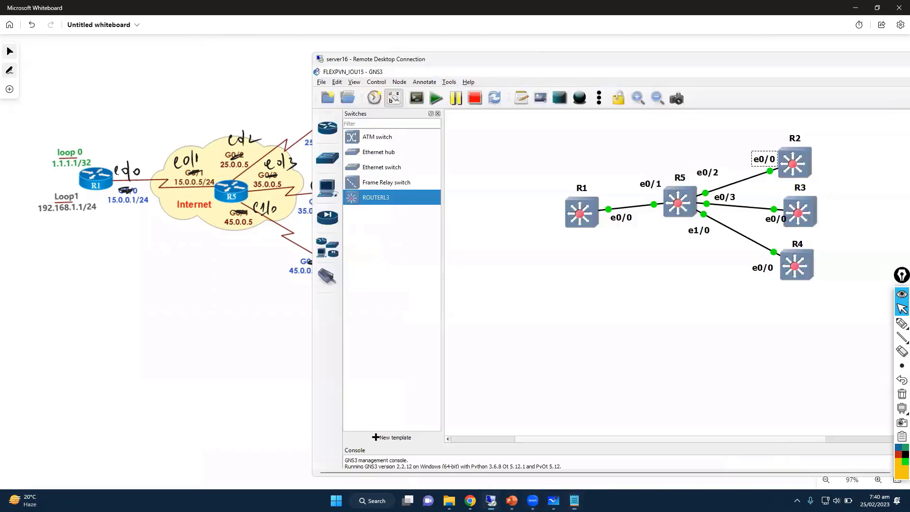
pyautogui.click(339, 283)
pyautogui.click(584, 212)
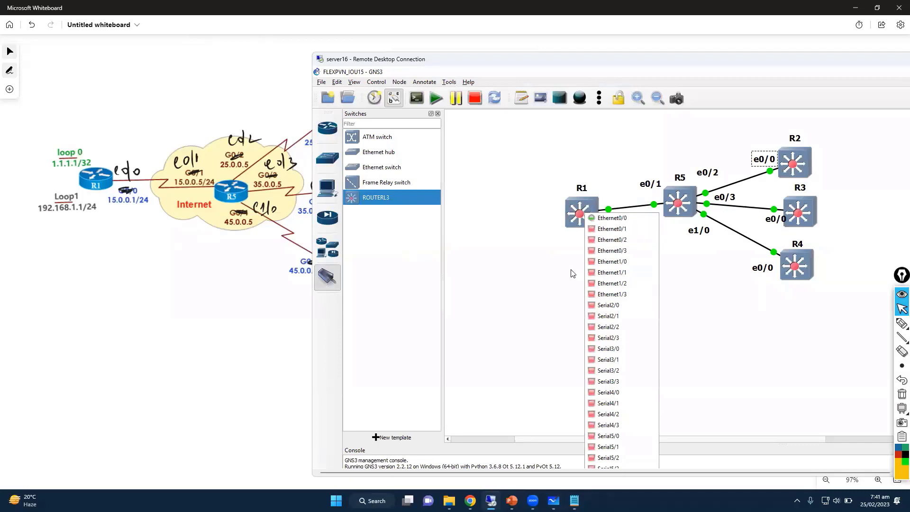
pyautogui.click(537, 273)
pyautogui.rightClick(538, 273)
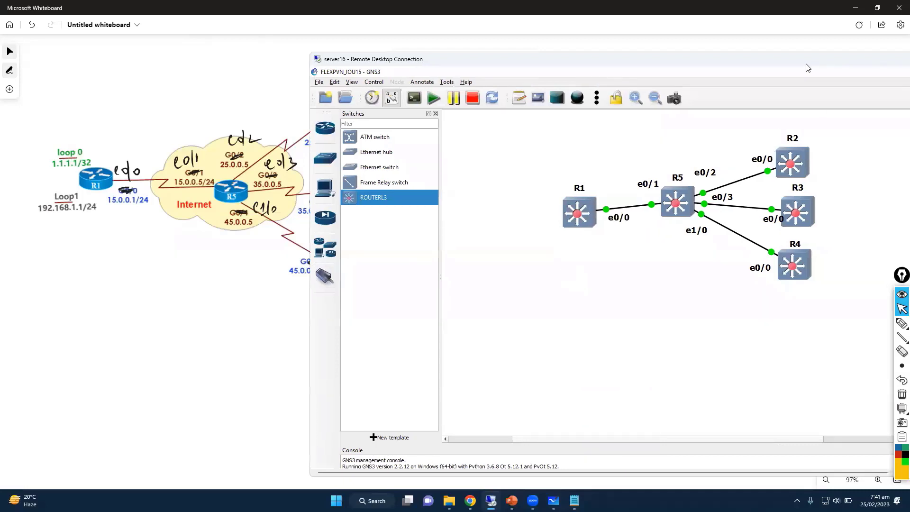
pyautogui.moveTo(808, 65); pyautogui.dragTo(725, 65)
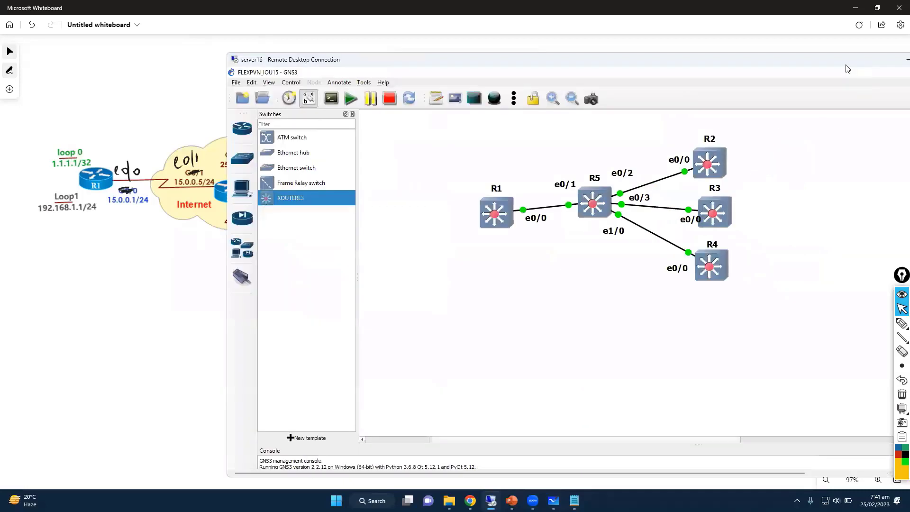
pyautogui.click(193, 255)
pyautogui.click(162, 270)
# Step: Return to the Notepad notes and change the interface carrying 192.168.1.1 in R1's block to e0/1
pyautogui.hotkey('alt', 'Tab')
pyautogui.hotkey('alt', 'Tab')
pyautogui.click(491, 249)
pyautogui.press('BackSpace')
pyautogui.write('1')
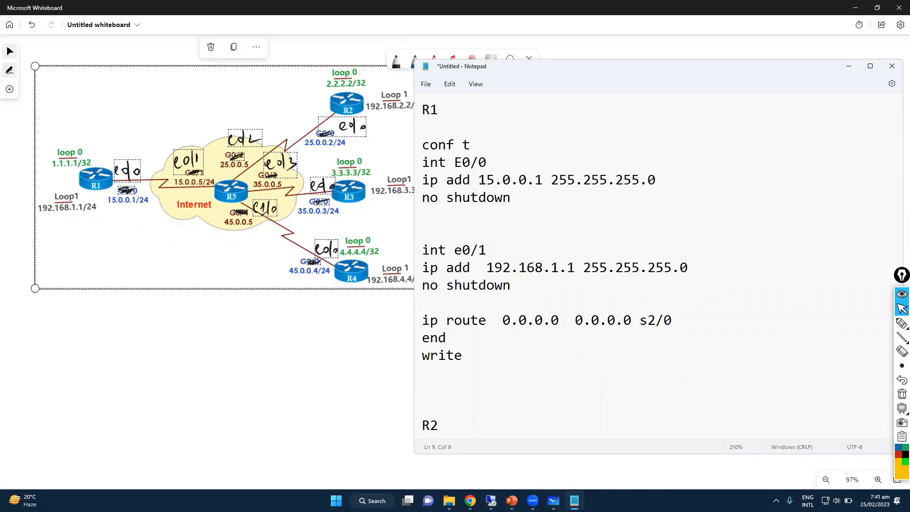
# Step: Replace the exit interface of R1's default route with the next hop 15.0.0.5
pyautogui.click(572, 288)
pyautogui.moveTo(494, 320); pyautogui.dragTo(685, 319)
pyautogui.click(632, 320)
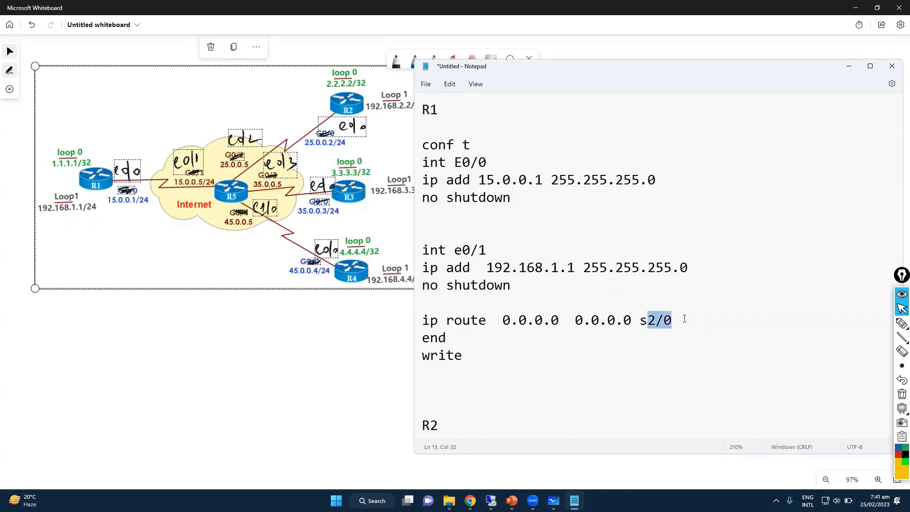
pyautogui.press('BackSpace')
pyautogui.press('BackSpace')
pyautogui.write('15.0.0.5')
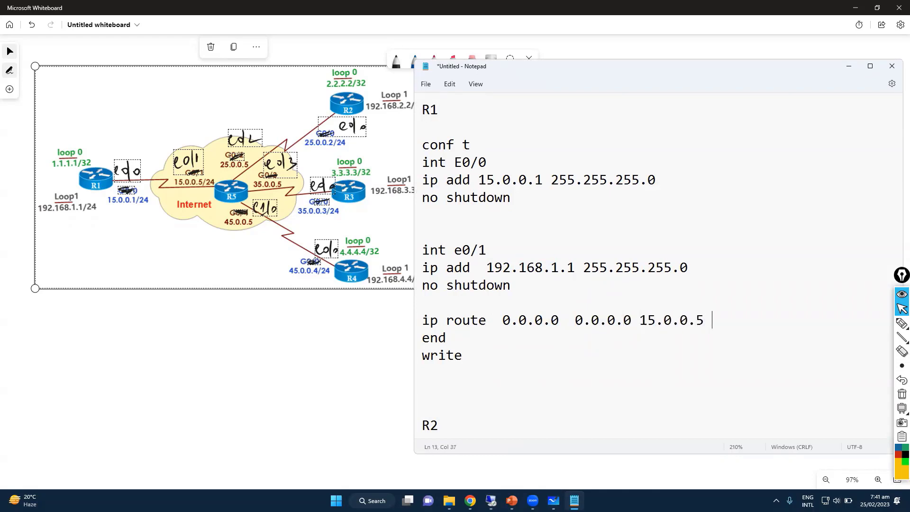
# Step: Copy R1's configuration commands from conf t through write
pyautogui.click(581, 283)
pyautogui.moveTo(429, 117); pyautogui.dragTo(535, 374)
pyautogui.hotkey('ctrl', 'c')
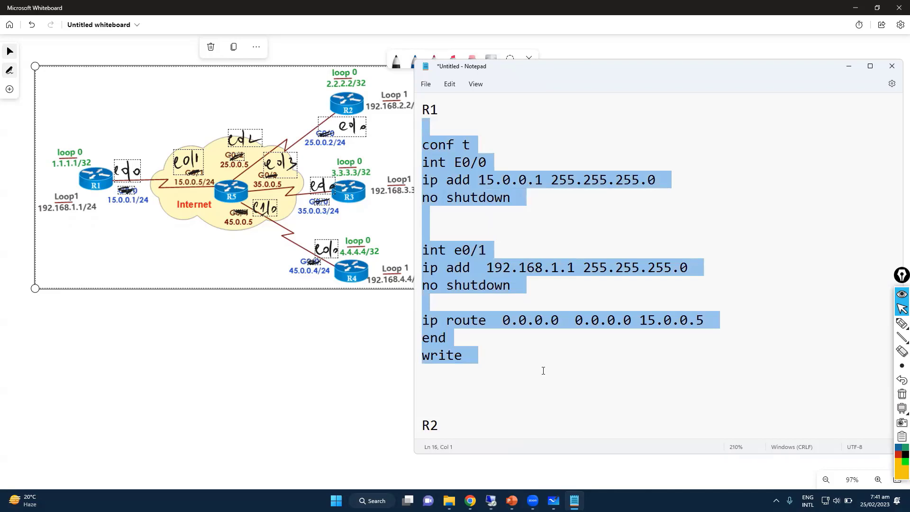
# Step: Bring up SecureCRT in the remote desktop session and arrange both windows so the whiteboard diagram stays partly visible
pyautogui.click(491, 501)
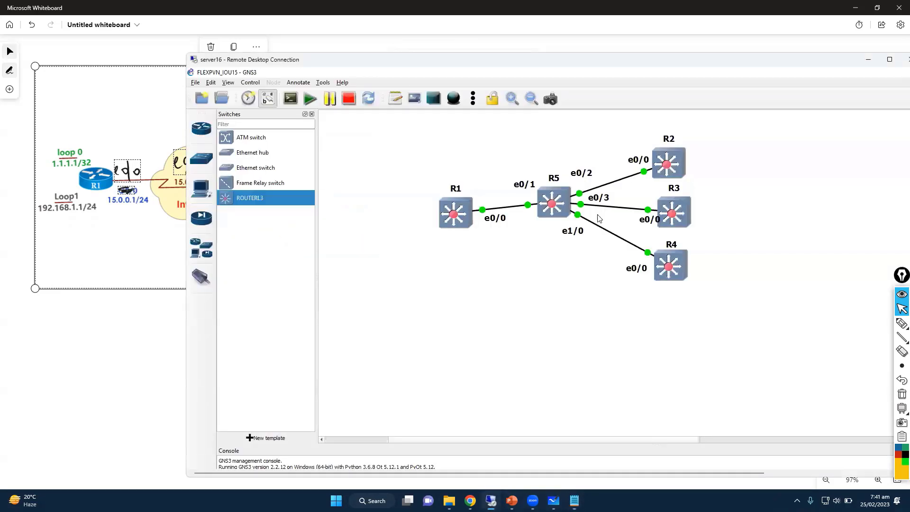
pyautogui.doubleClick(810, 61)
pyautogui.moveTo(842, 181); pyautogui.dragTo(842, 272)
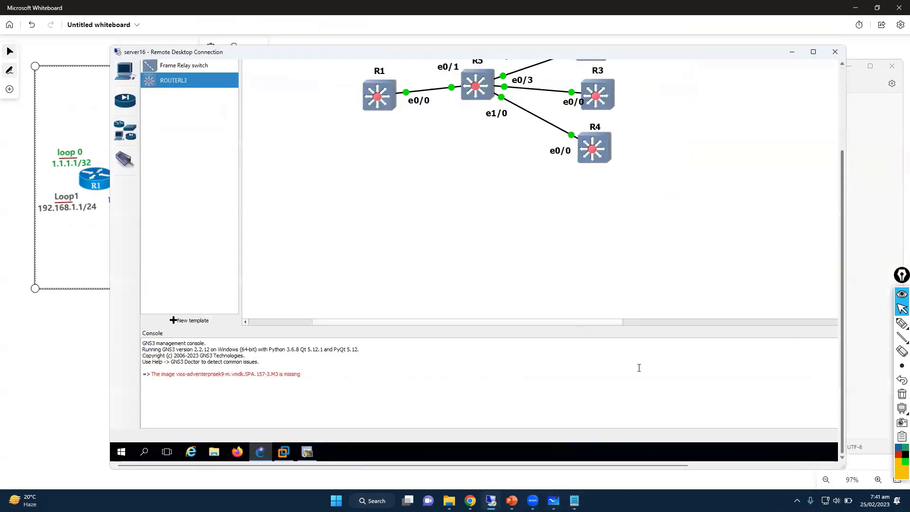
pyautogui.click(307, 452)
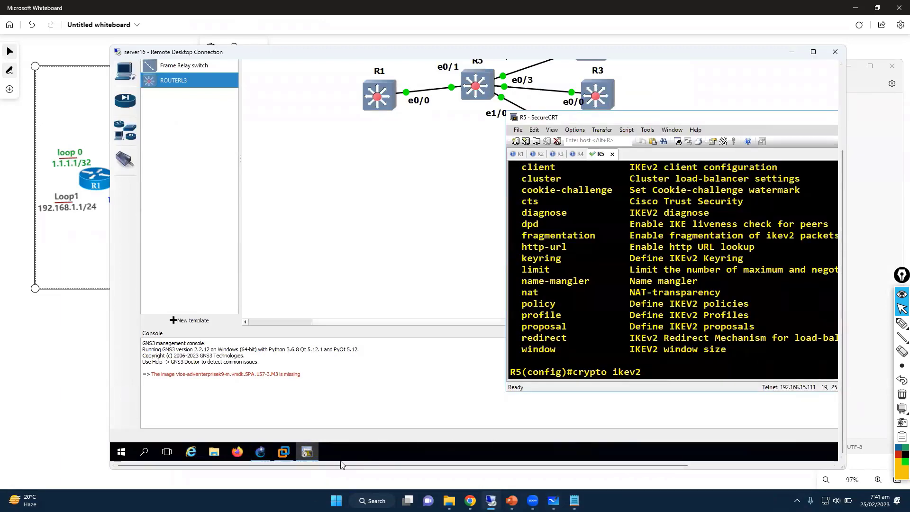
pyautogui.moveTo(342, 464); pyautogui.dragTo(483, 463)
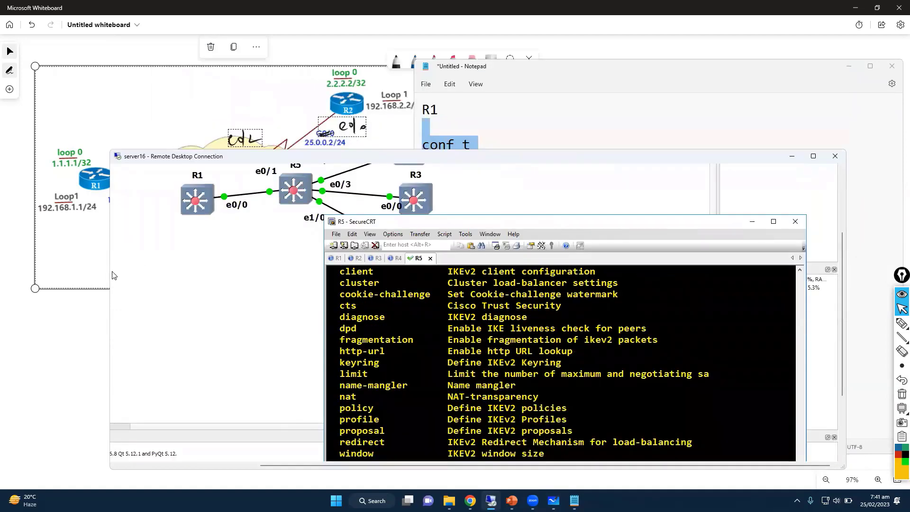
pyautogui.moveTo(109, 269); pyautogui.dragTo(261, 270)
pyautogui.moveTo(550, 222)
pyautogui.mouseDown()
pyautogui.moveTo(378, 179)
pyautogui.moveTo(426, 118)
pyautogui.mouseUp()
# Step: Erase the unfinished crypto ikev2 command from R5's prompt
pyautogui.press('BackSpace')
pyautogui.press('BackSpace')
pyautogui.press('BackSpace')
pyautogui.press('BackSpace')
pyautogui.press('BackSpace')
pyautogui.press('BackSpace')
pyautogui.press('BackSpace')
pyautogui.press('BackSpace')
pyautogui.press('BackSpace')
pyautogui.press('BackSpace')
pyautogui.press('BackSpace')
pyautogui.press('BackSpace')
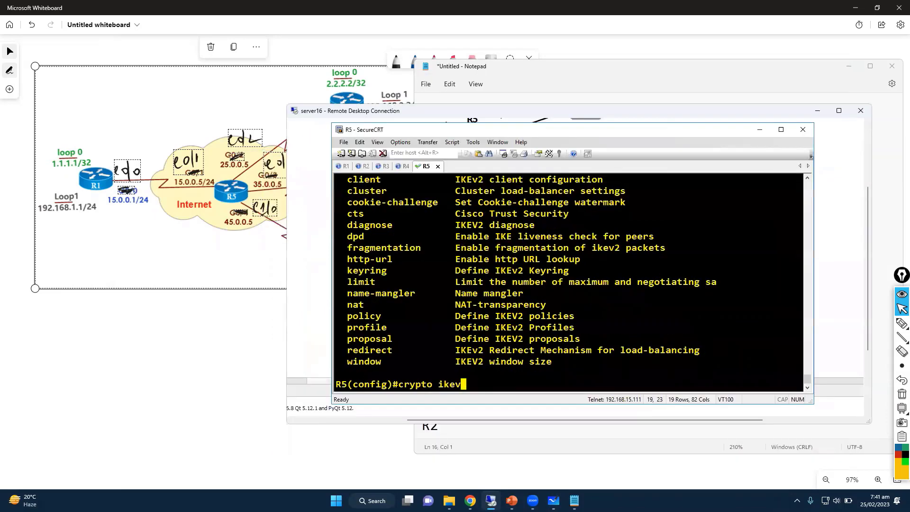
# Step: Switch to R1's terminal session and enter privileged mode and global configuration mode
pyautogui.click(345, 166)
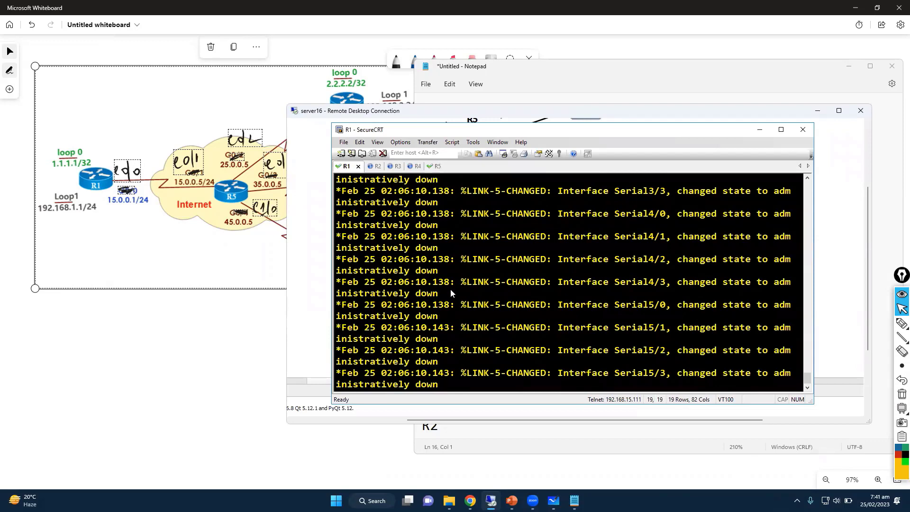
pyautogui.press('Return')
pyautogui.press('Return')
pyautogui.press('Return')
pyautogui.press('Return')
pyautogui.write('e')
pyautogui.press('Return')
pyautogui.press('Return')
pyautogui.write('cof t')
pyautogui.press('Return')
pyautogui.press('Return')
pyautogui.press('Return')
pyautogui.write('conf t')
pyautogui.press('Return')
pyautogui.press('Return')
pyautogui.press('Return')
# Step: Paste the copied configuration into R1, addressing E0/0 as 15.0.0.1 and e0/1 as 192.168.1.1, with a default route via 15.0.0.5, and save it
pyautogui.rightClick(547, 291)
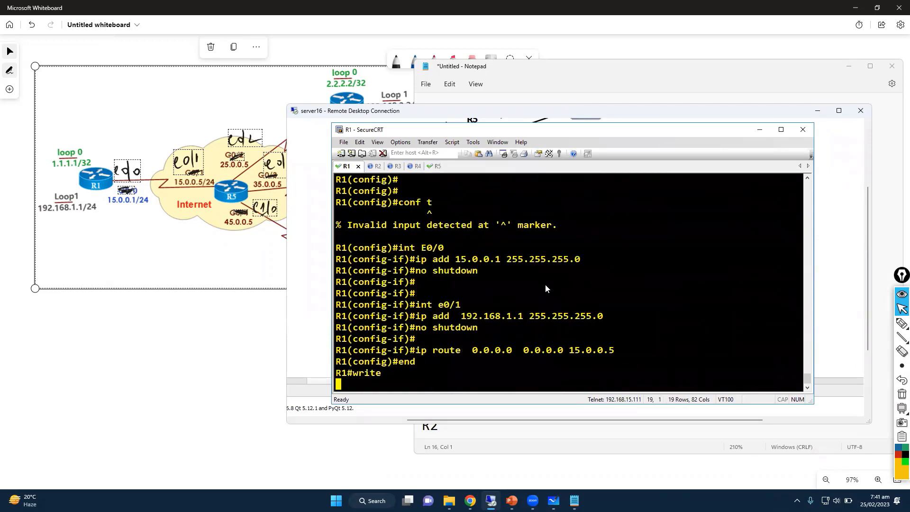
pyautogui.press('Return')
pyautogui.press('Return')
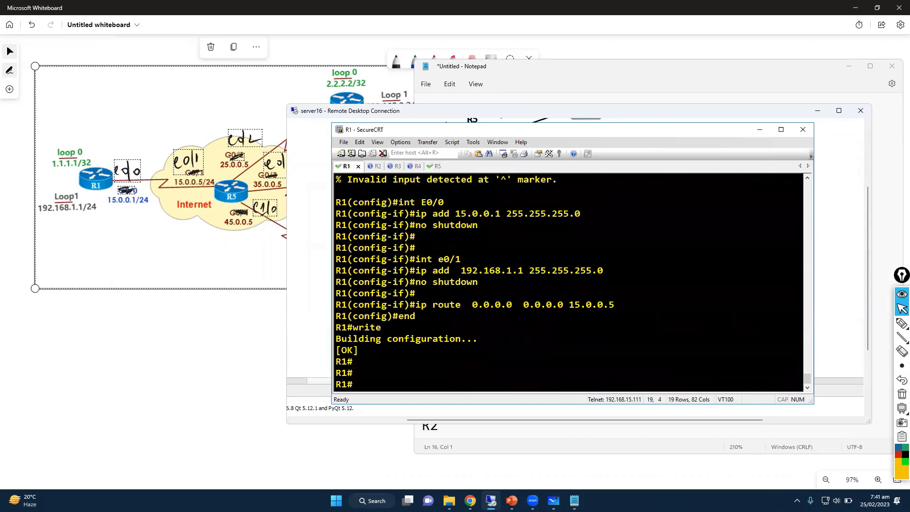
# Step: Edit R2's block in Notepad to use E0/0 for 25.0.0.2, e0/1 for 192.168.2.2, and default-route next hop 25.0.0.5
pyautogui.click(549, 60)
pyautogui.scroll(-5, 471, 256)
pyautogui.click(471, 253)
pyautogui.press('Delete')
pyautogui.press('Delete')
pyautogui.write('E0/0')
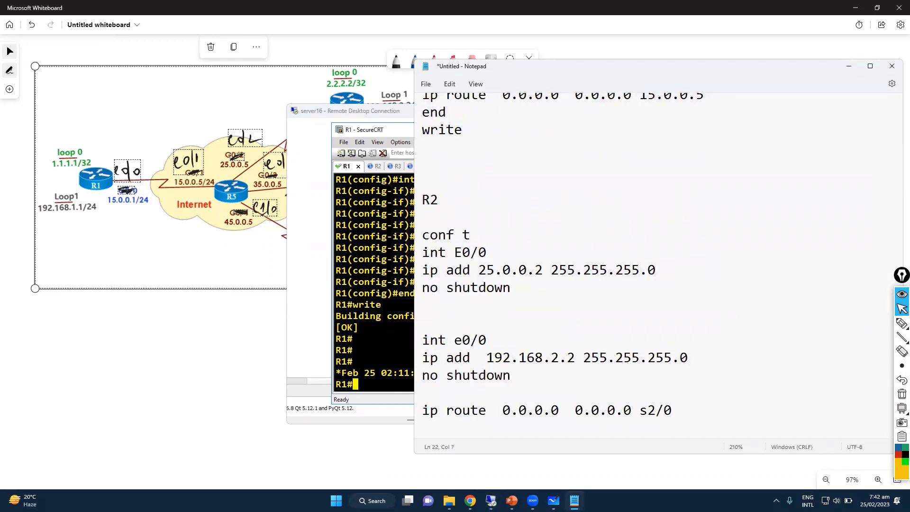
pyautogui.press('BackSpace')
pyautogui.write('1')
pyautogui.scroll(-1, 491, 334)
pyautogui.moveTo(673, 358); pyautogui.dragTo(640, 357)
pyautogui.write('25.0.0.5')
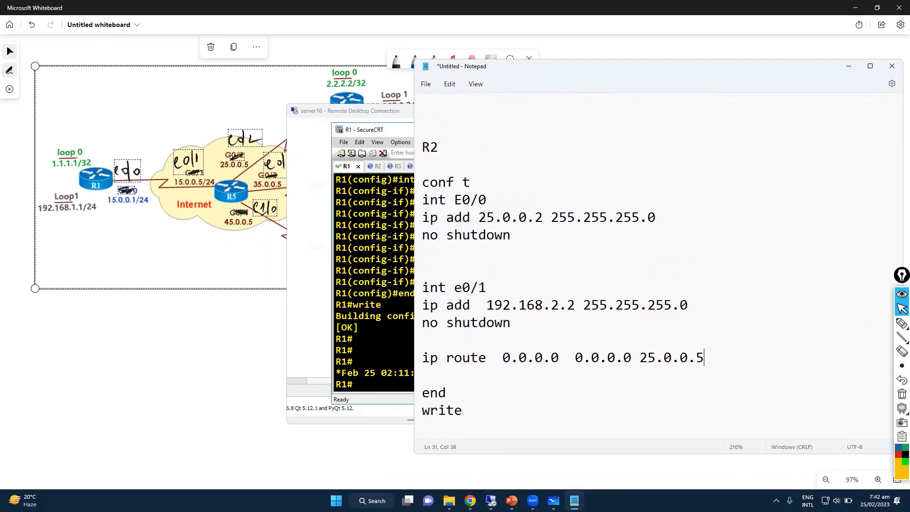
# Step: Copy R2's configuration commands, switch to R2's terminal session, and move the remote desktop window clear of the notes
pyautogui.moveTo(427, 162); pyautogui.dragTo(555, 384)
pyautogui.hotkey('ctrl', 'c')
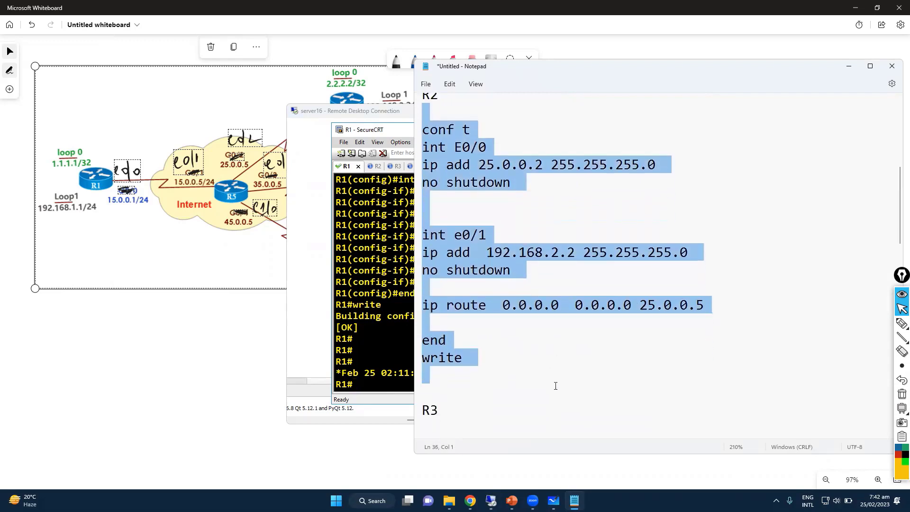
pyautogui.click(374, 166)
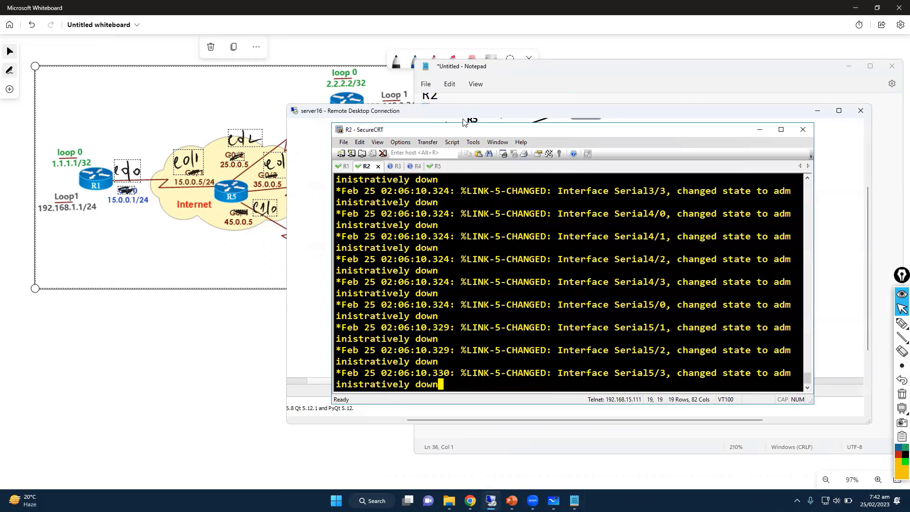
pyautogui.moveTo(461, 115); pyautogui.dragTo(132, 209)
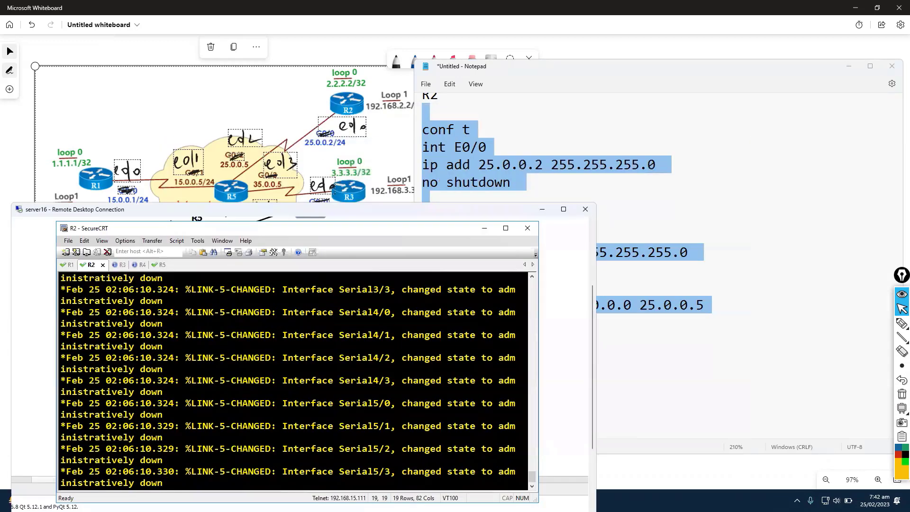
# Step: Enter global configuration mode on R2, paste the copied interface and default-route configuration, and save it
pyautogui.write('en')
pyautogui.press('Return')
pyautogui.write('enable')
pyautogui.press('Return')
pyautogui.write('con t')
pyautogui.press('Return')
pyautogui.write('conf')
pyautogui.press('Return')
pyautogui.press('Return')
pyautogui.press('Return')
pyautogui.rightClick(233, 331)
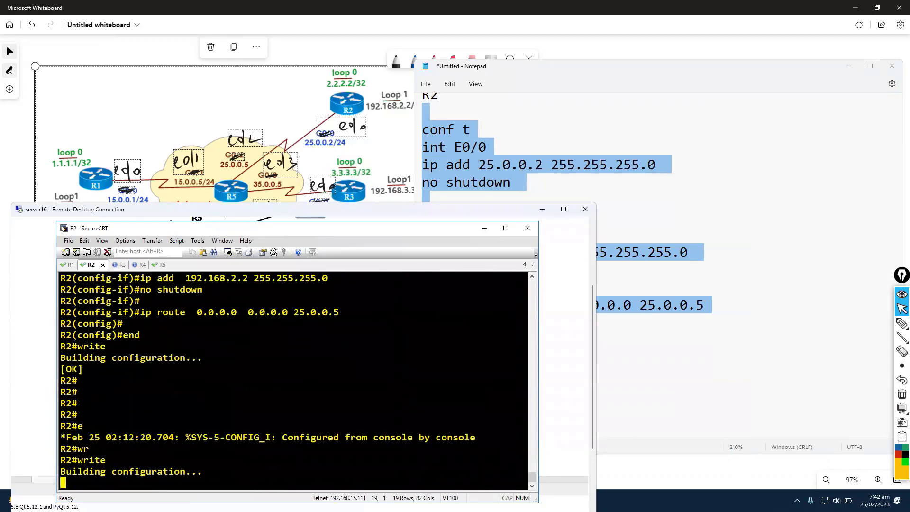
# Step: Edit R3's block in Notepad to use E0/0 for 35.0.0.3, e0/1 for 192.168.3.3, and default-route next hop 35.0.0.5
pyautogui.click(573, 199)
pyautogui.scroll(-6, 545, 213)
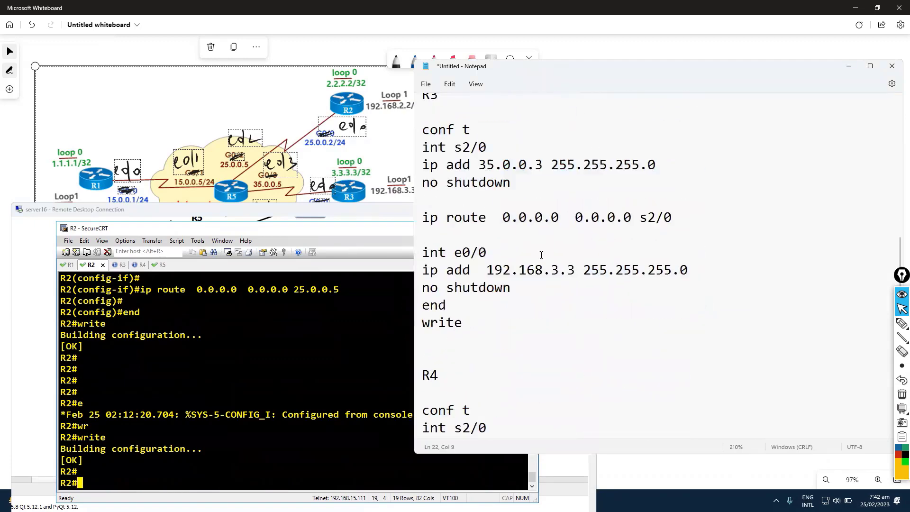
pyautogui.scroll(1, 521, 225)
pyautogui.doubleClick(462, 217)
pyautogui.write('E0')
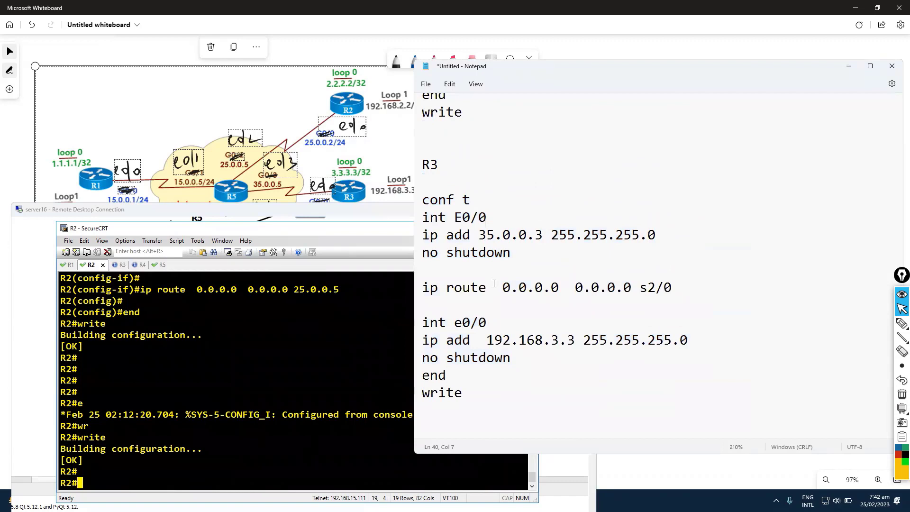
pyautogui.click(483, 327)
pyautogui.press('BackSpace')
pyautogui.write('1')
pyautogui.moveTo(479, 235); pyautogui.dragTo(543, 235)
pyautogui.moveTo(502, 287); pyautogui.dragTo(696, 290)
pyautogui.click(652, 290)
pyautogui.moveTo(640, 288); pyautogui.dragTo(673, 288)
pyautogui.write('35.0.0.5')
# Step: Copy R3's configuration block, enter global configuration mode in R3's terminal session, and paste the interface and default-route commands, including the save
pyautogui.moveTo(465, 189); pyautogui.dragTo(507, 404)
pyautogui.hotkey('ctrl', 'c')
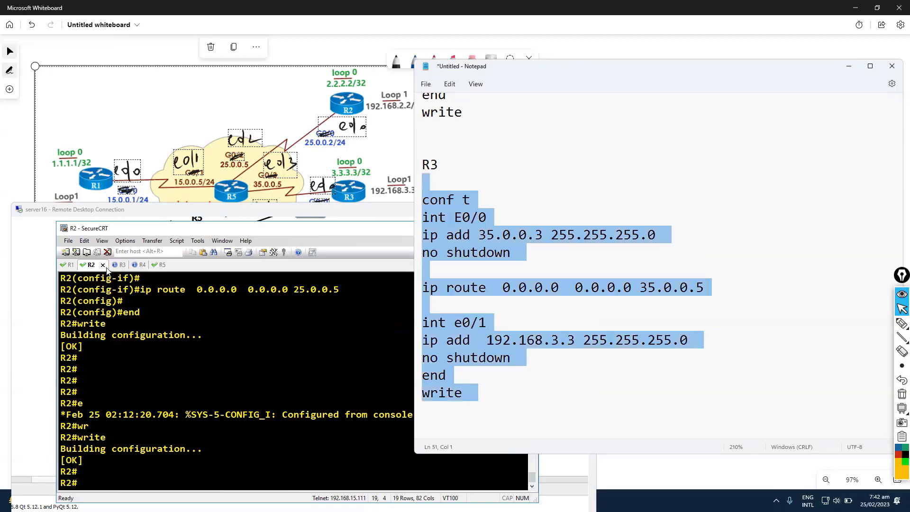
pyautogui.click(118, 264)
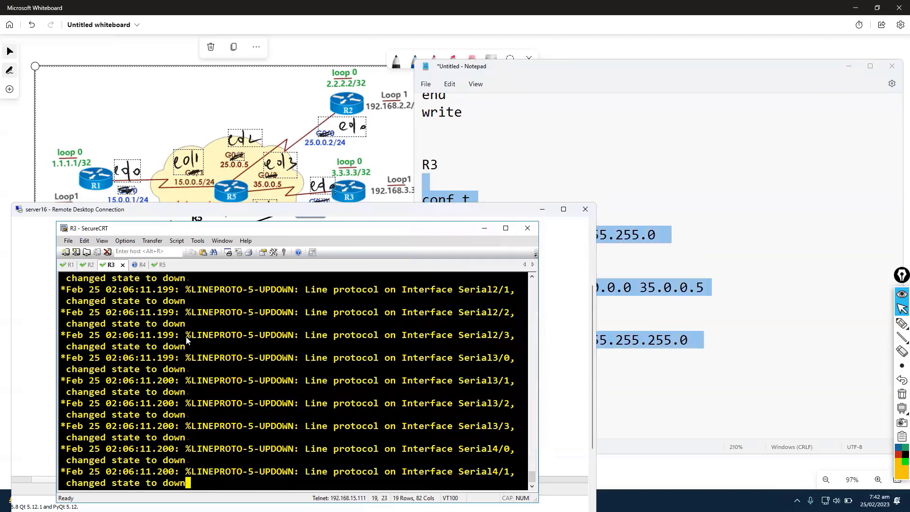
pyautogui.press('Return')
pyautogui.press('Return')
pyautogui.press('Return')
pyautogui.press('Return')
pyautogui.press('Return')
pyautogui.write('conf t')
pyautogui.press('Return')
pyautogui.press('Return')
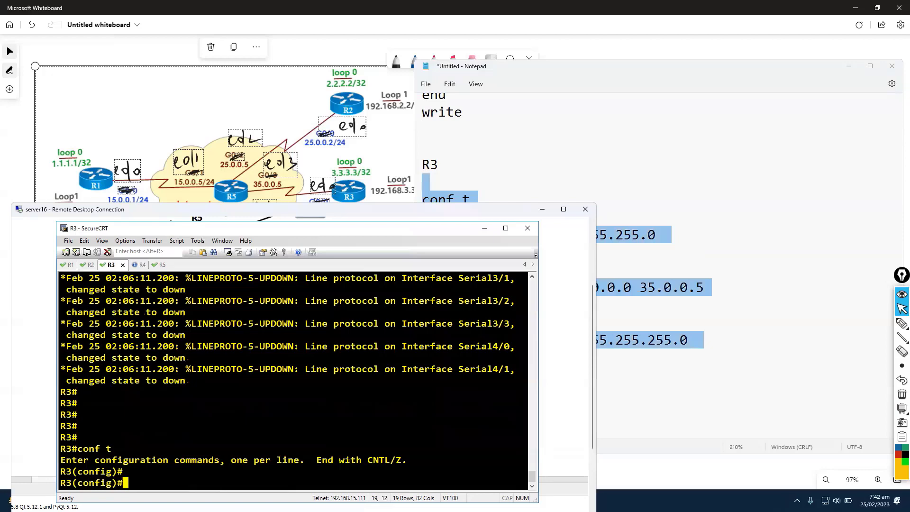
pyautogui.rightClick(230, 401)
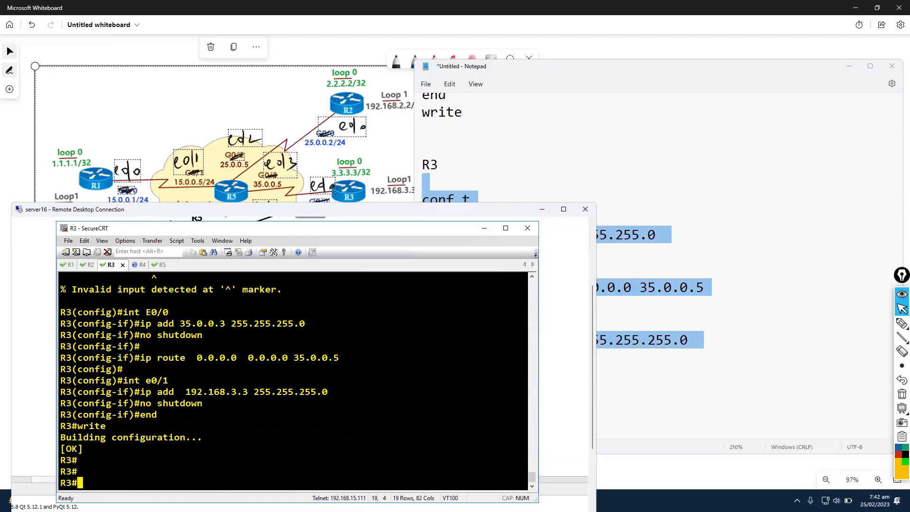
# Step: Edit R4's block in Notepad to use E0/0 for 45.0.0.4, e0/1 for 192.168.4.4, and default-route next hop 45.0.0.5
pyautogui.click(506, 197)
pyautogui.scroll(-5, 506, 197)
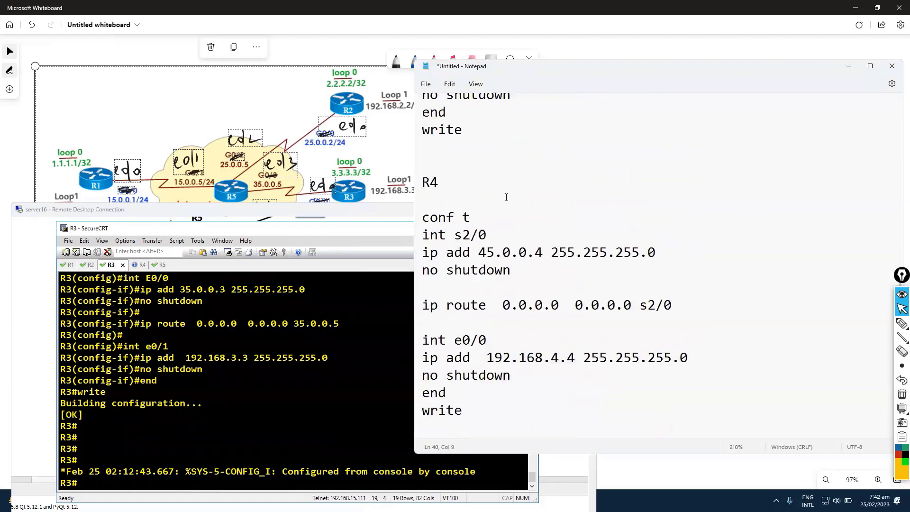
pyautogui.press('BackSpace')
pyautogui.press('BackSpace')
pyautogui.write('E0')
pyautogui.click(503, 253)
pyautogui.moveTo(640, 306); pyautogui.dragTo(673, 308)
pyautogui.write('5')
pyautogui.write('45.0.0.4')
pyautogui.press('BackSpace')
pyautogui.write('5')
pyautogui.click(490, 336)
pyautogui.press('BackSpace')
pyautogui.write('1')
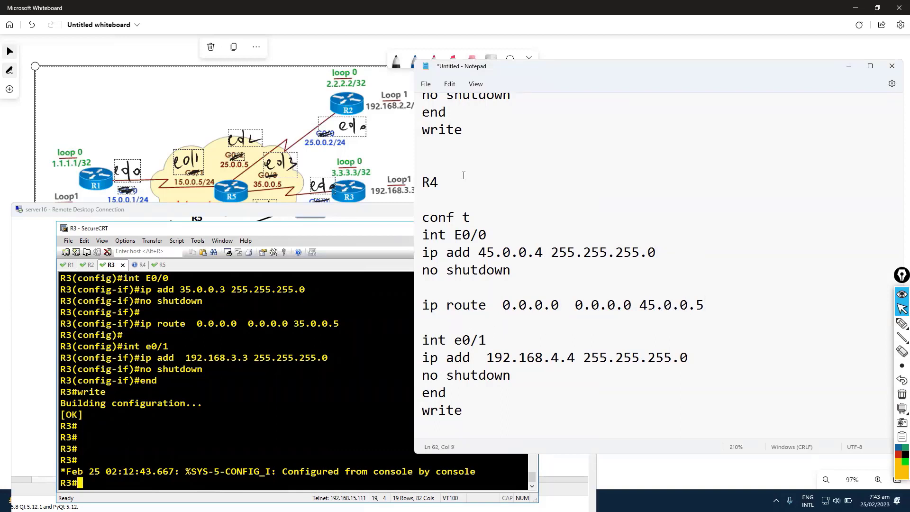
# Step: Copy R4's configuration block, enter global configuration mode in R4's terminal session, and paste the interface and default-route commands, including the save
pyautogui.moveTo(452, 201); pyautogui.dragTo(509, 404)
pyautogui.hotkey('ctrl', 'c')
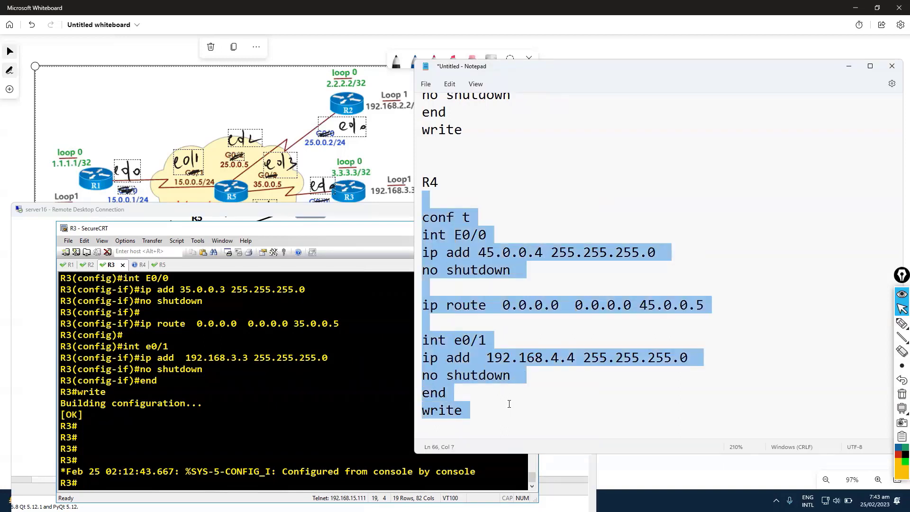
pyautogui.click(131, 264)
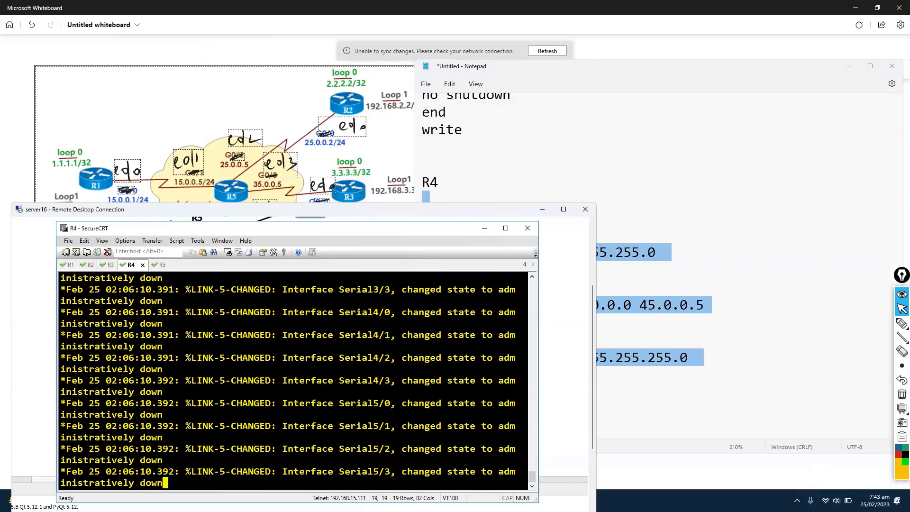
pyautogui.press('Return')
pyautogui.press('Return')
pyautogui.press('Return')
pyautogui.press('Return')
pyautogui.write('conf t')
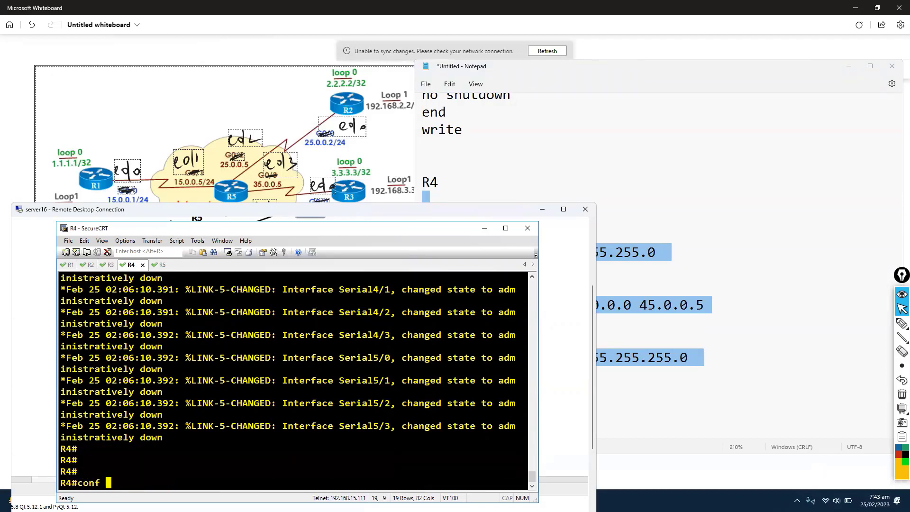
pyautogui.press('Return')
pyautogui.press('Return')
pyautogui.rightClick(282, 431)
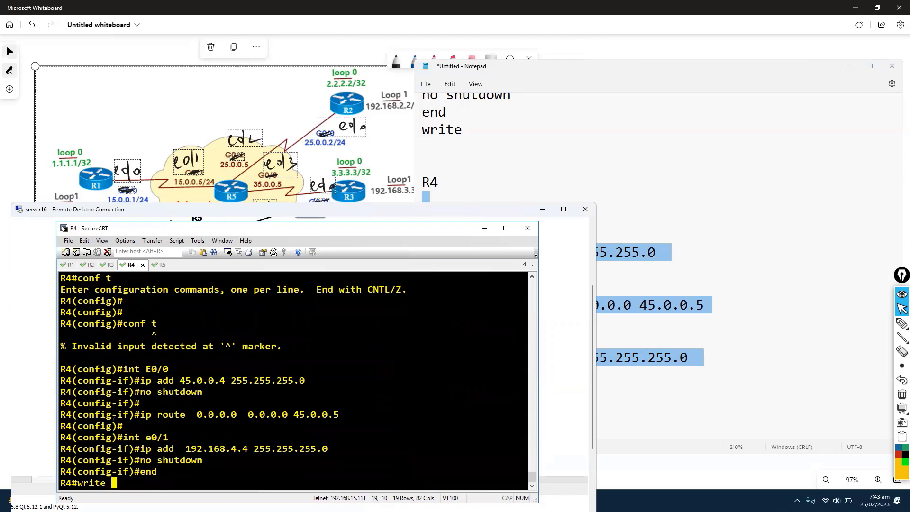
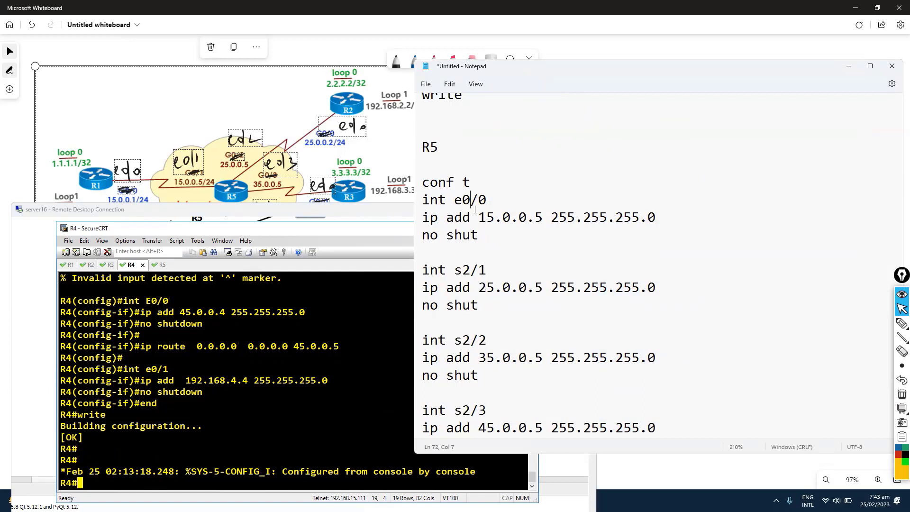
# Step: In R5's Notepad block, change the 25.0.0.5 interface to E0/1 and the 35.0.0.5 interface to E0/2
pyautogui.moveTo(455, 270); pyautogui.dragTo(471, 271)
pyautogui.write('E0')
pyautogui.moveTo(454, 340); pyautogui.dragTo(472, 340)
pyautogui.write('E0')
pyautogui.scroll(-1, 492, 354)
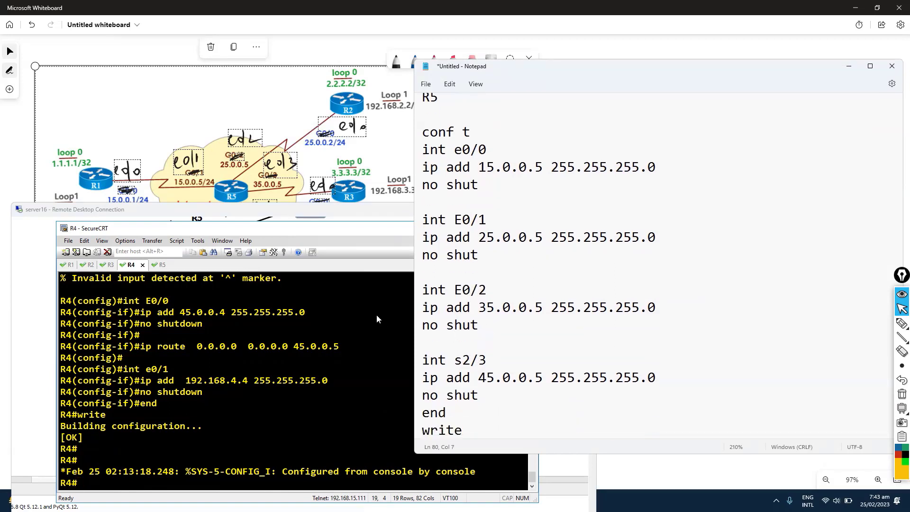
# Step: Leave configuration mode in R5's terminal session, list its interfaces with show ip int brief, and widen the terminal window
pyautogui.click(216, 330)
pyautogui.click(162, 264)
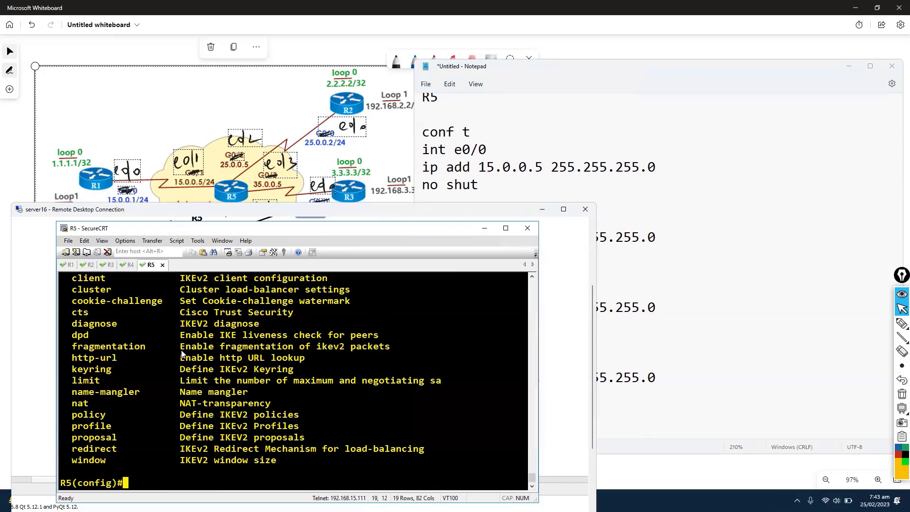
pyautogui.press('Return')
pyautogui.press('Return')
pyautogui.write('end')
pyautogui.press('Return')
pyautogui.press('Return')
pyautogui.write('shwo ip int')
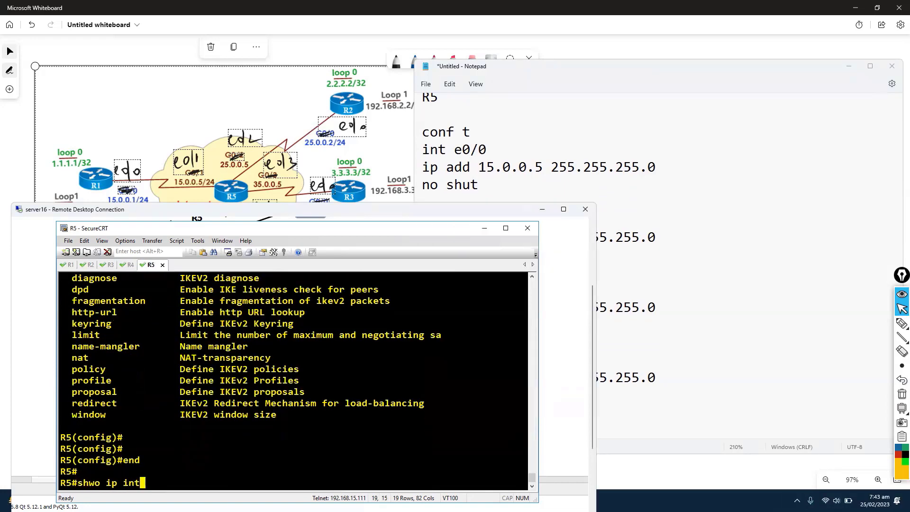
pyautogui.press('Return')
pyautogui.write('show ip iint b')
pyautogui.press('Return')
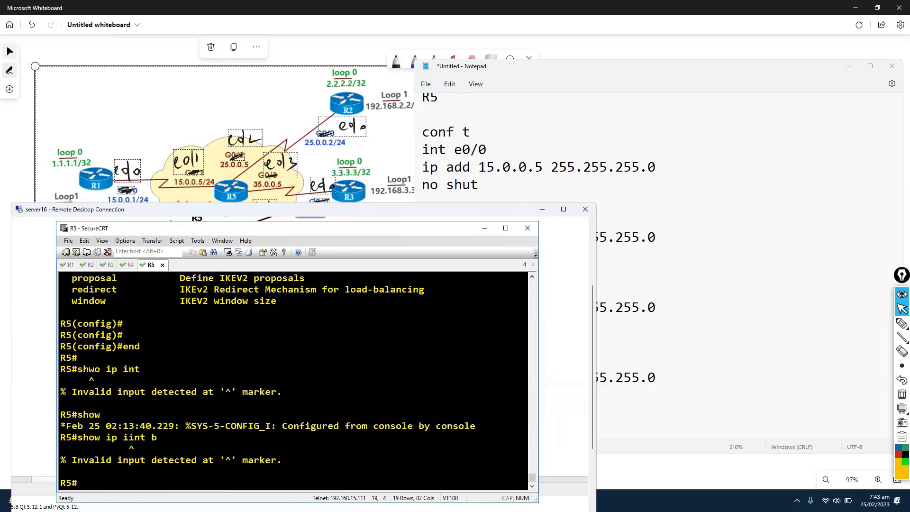
pyautogui.write('show ip int b')
pyautogui.press('Return')
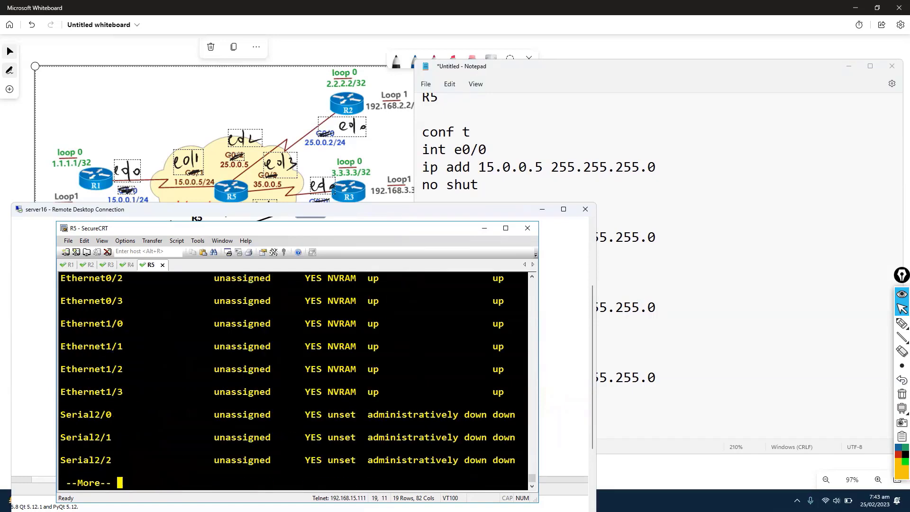
pyautogui.scroll(3, 187, 342)
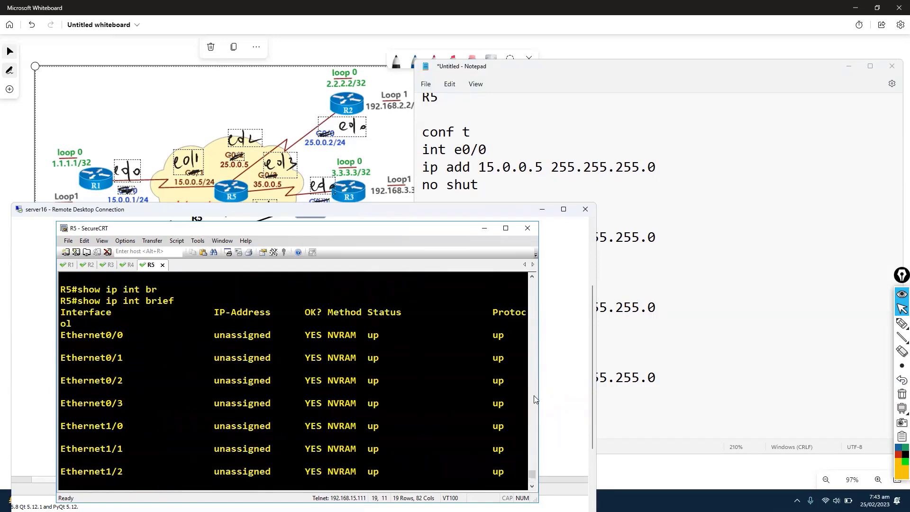
pyautogui.moveTo(541, 398); pyautogui.dragTo(585, 398)
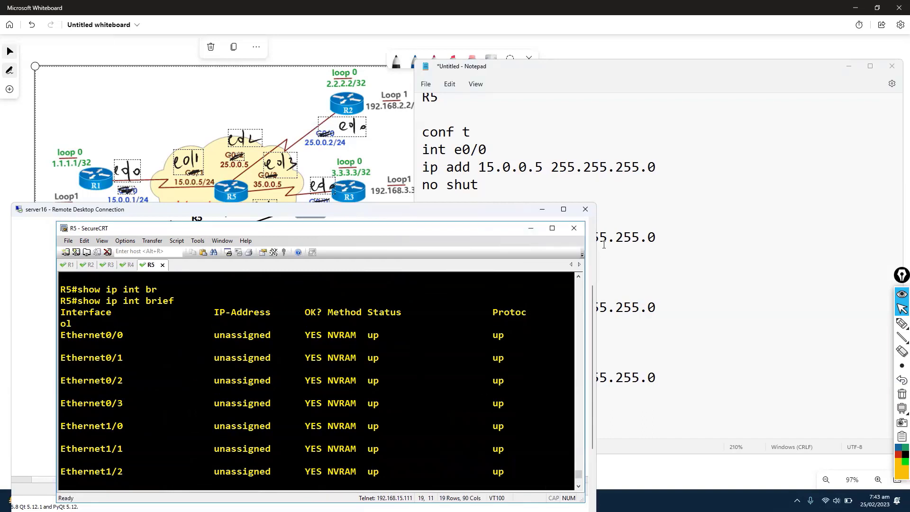
# Step: Compare with R5's notes, maximize the remote desktop, bring the GNS3 topology to the front, and adjust R5's e0/1 label position
pyautogui.click(653, 230)
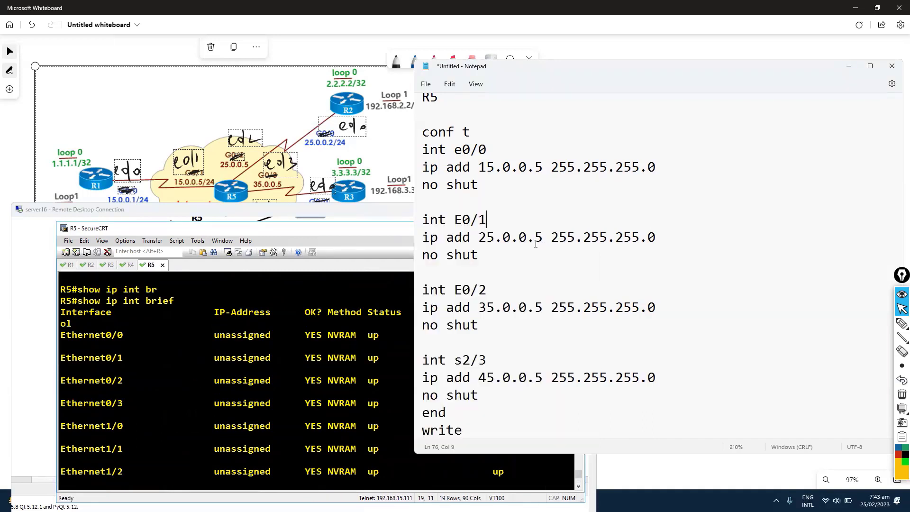
pyautogui.click(260, 216)
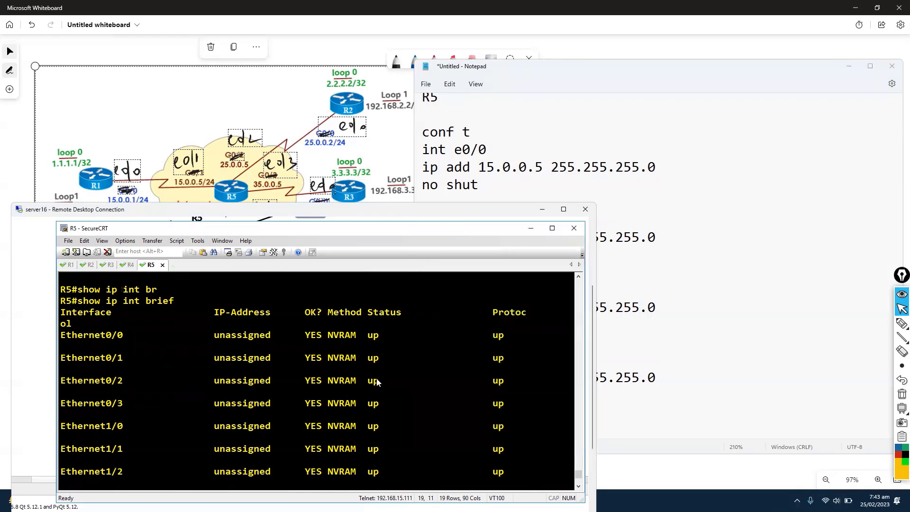
pyautogui.moveTo(398, 210); pyautogui.dragTo(416, 192)
pyautogui.click(582, 192)
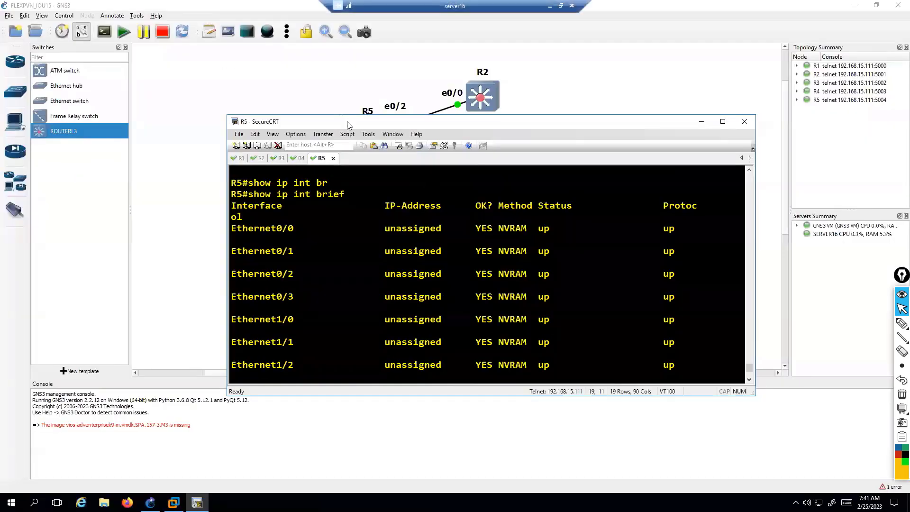
pyautogui.click(328, 95)
pyautogui.moveTo(335, 122); pyautogui.dragTo(340, 116)
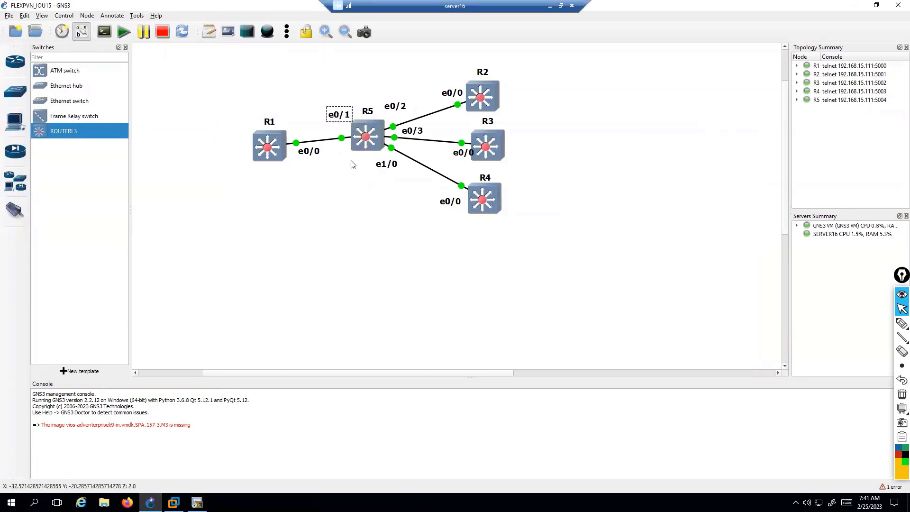
pyautogui.rightClick(425, 138)
pyautogui.click(412, 170)
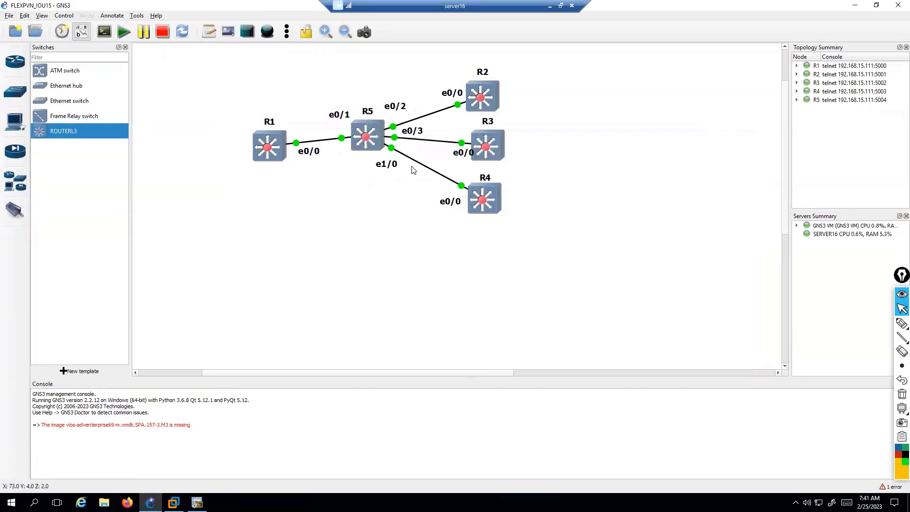
# Step: Delete the R5–R4 and R5–R3 links in the GNS3 topology, keeping the R5–R2 link
pyautogui.rightClick(417, 166)
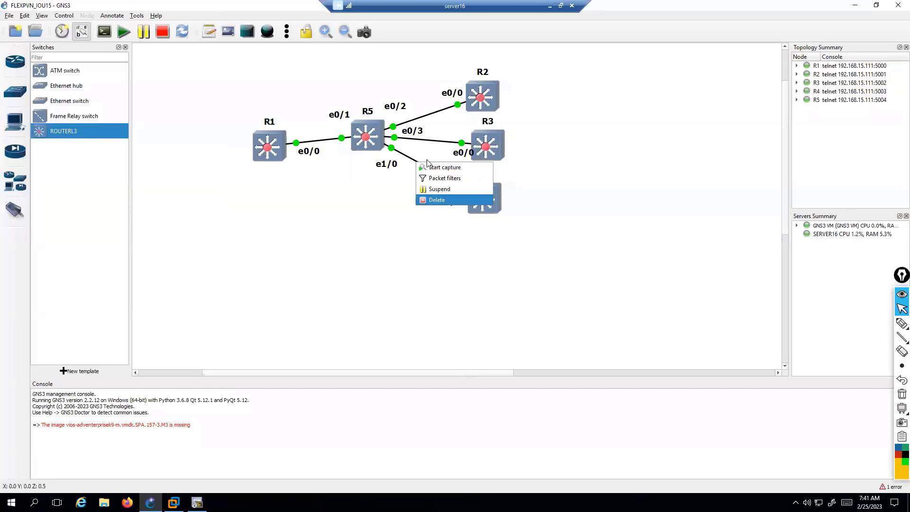
pyautogui.click(433, 202)
pyautogui.rightClick(432, 143)
pyautogui.click(439, 177)
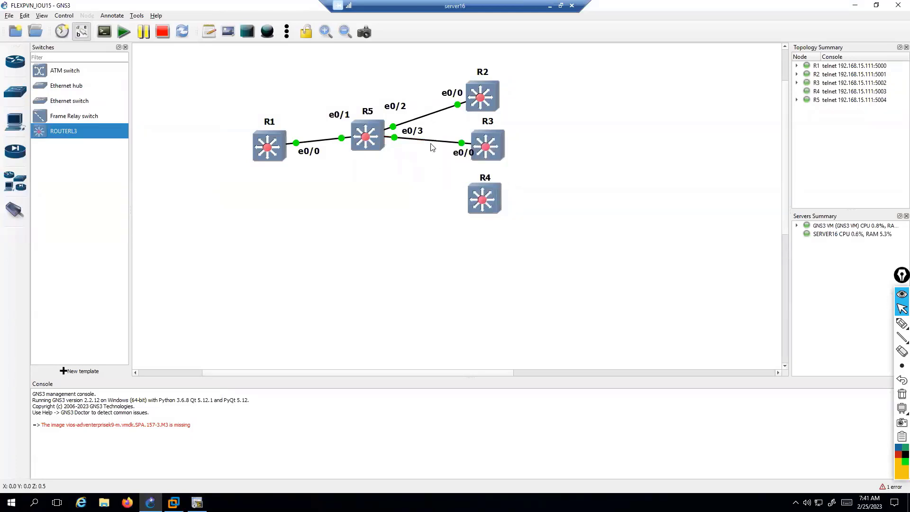
pyautogui.rightClick(418, 121)
pyautogui.click(398, 187)
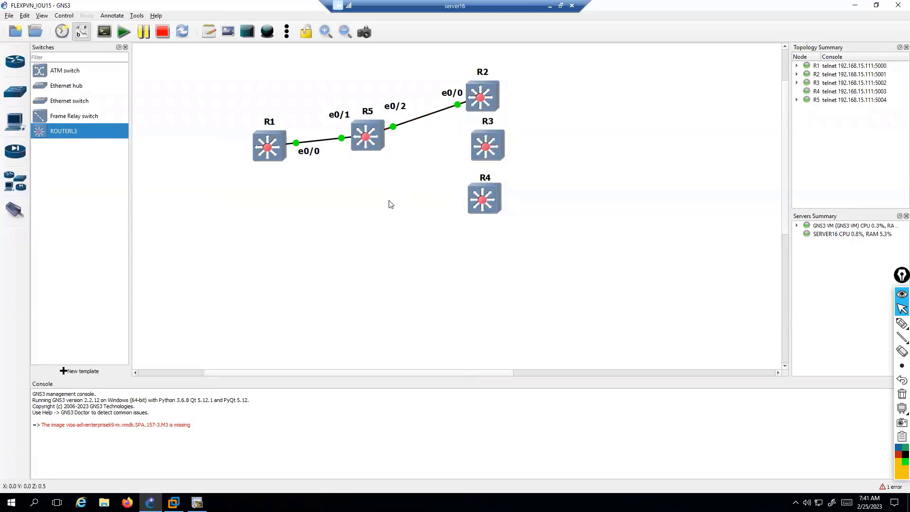
# Step: Add a link from R5's Ethernet0/3 to R3's Ethernet0/0
pyautogui.click(11, 218)
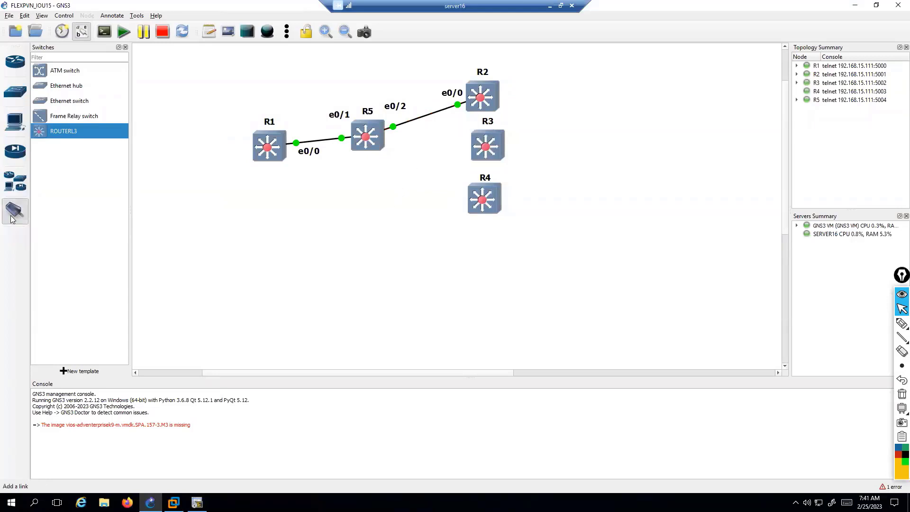
pyautogui.click(378, 143)
pyautogui.click(417, 179)
pyautogui.click(485, 138)
pyautogui.click(510, 145)
# Step: Add a link from R5's Ethernet0/0 to R4's Ethernet0/0
pyautogui.click(375, 141)
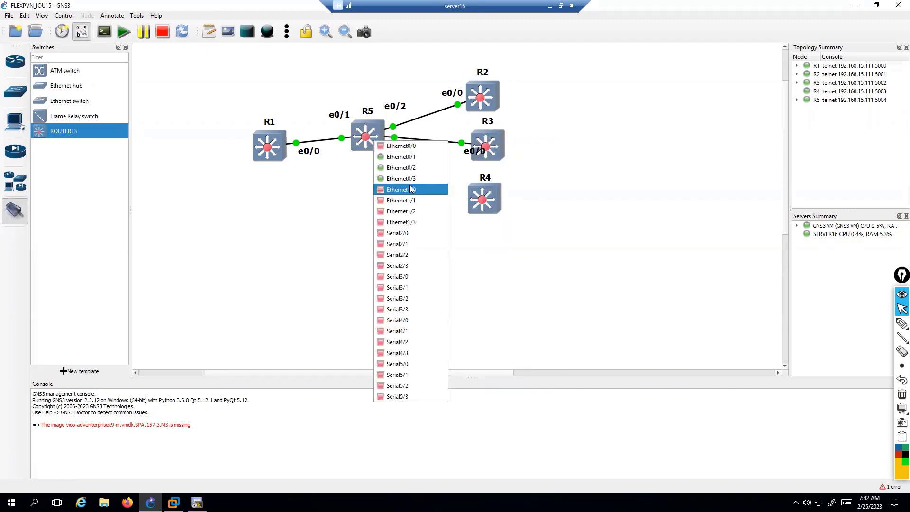
pyautogui.click(404, 146)
pyautogui.click(474, 195)
pyautogui.click(497, 200)
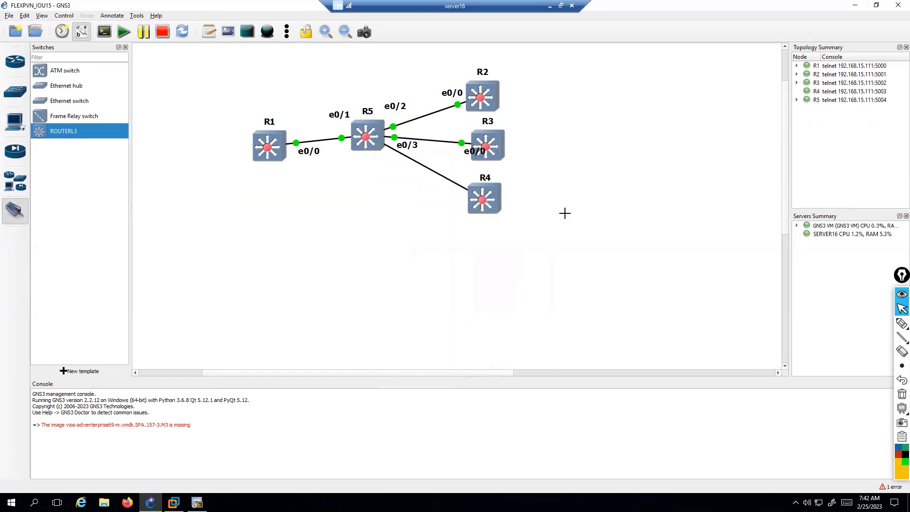
# Step: Minimize GNS3 and examine the Ethernet0/1 to Ethernet0/3 entries in R5's interface listing
pyautogui.click(856, 5)
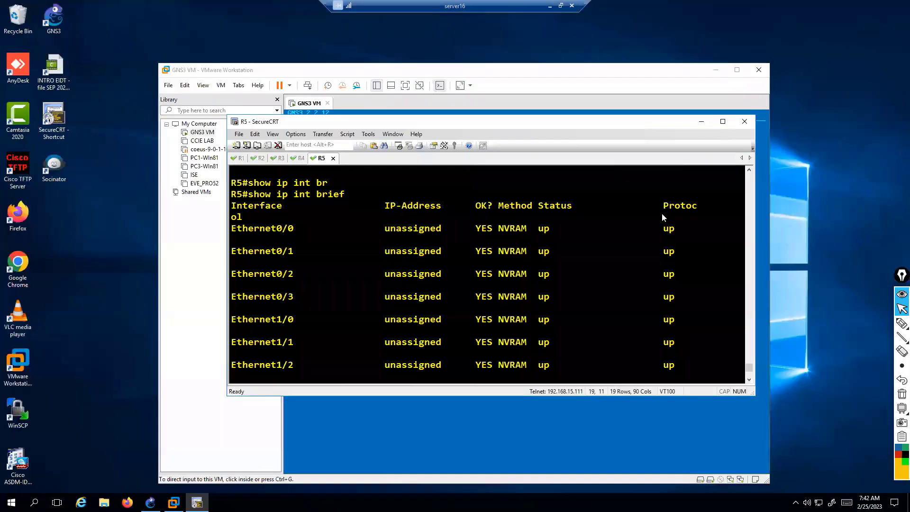
pyautogui.moveTo(468, 122); pyautogui.dragTo(454, 126)
pyautogui.scroll(2, 272, 271)
pyautogui.scroll(1, 272, 271)
pyautogui.moveTo(252, 244); pyautogui.dragTo(427, 291)
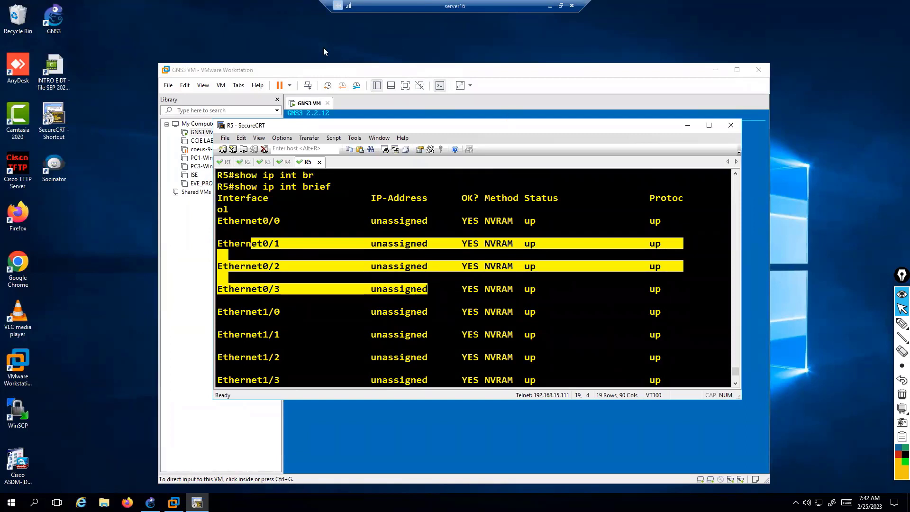
# Step: Close the connection quality message and restore the remote desktop to a smaller window beside the diagram and notes
pyautogui.click(350, 7)
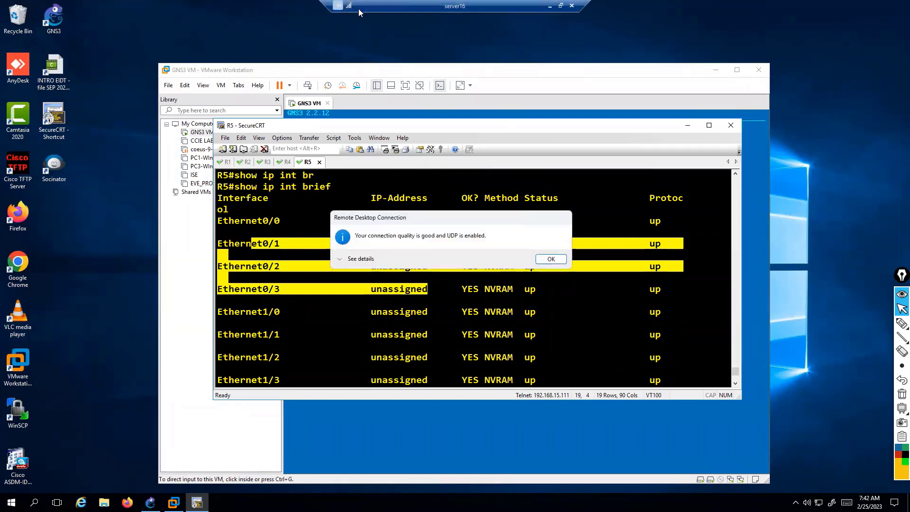
pyautogui.click(551, 259)
pyautogui.doubleClick(364, 7)
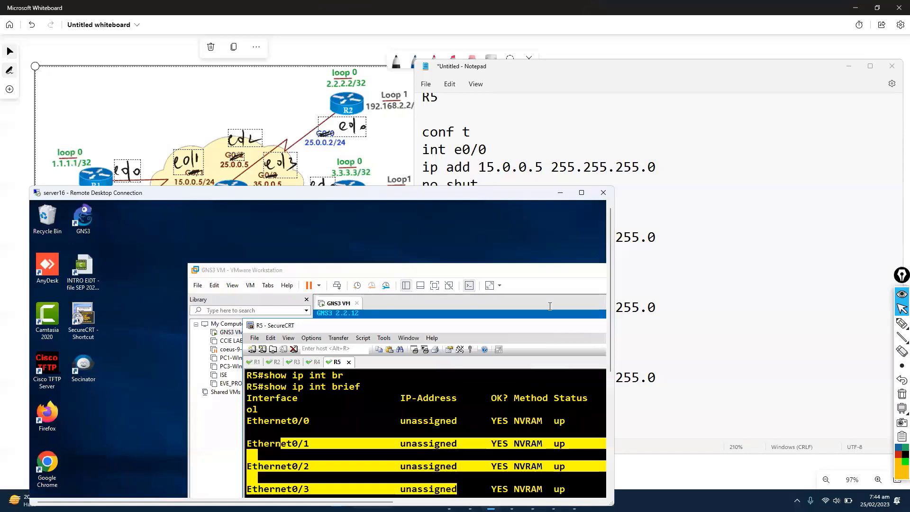
# Step: Correct R5's notes so 15.0.0.5 uses e0/1, 25.0.0.5 uses E0/2, 35.0.0.5 uses E0/3 and 45.0.0.5 uses e0/0
pyautogui.click(530, 278)
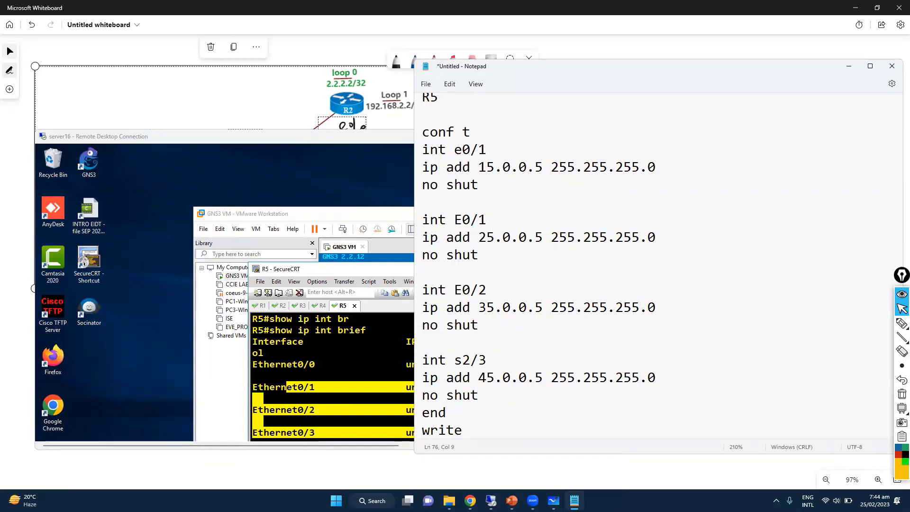
pyautogui.press('BackSpace')
pyautogui.write('3')
pyautogui.moveTo(489, 357); pyautogui.dragTo(457, 361)
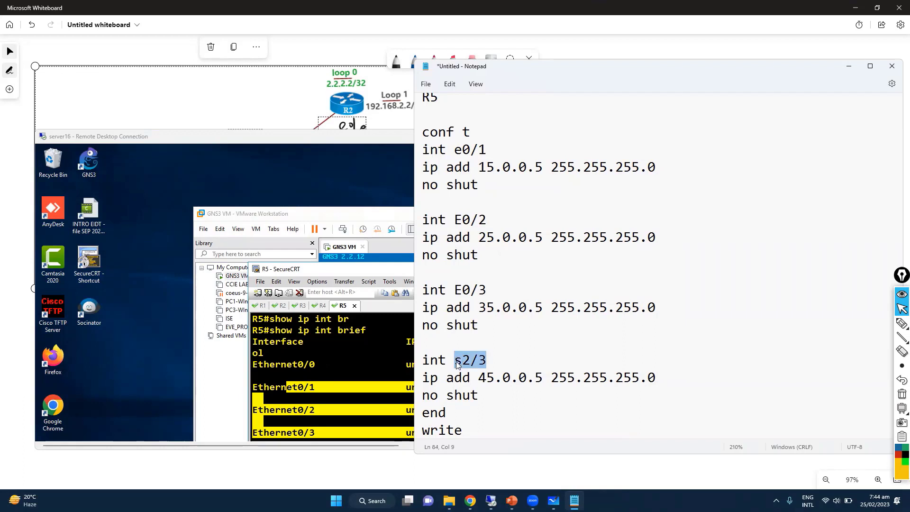
pyautogui.write('e0/0')
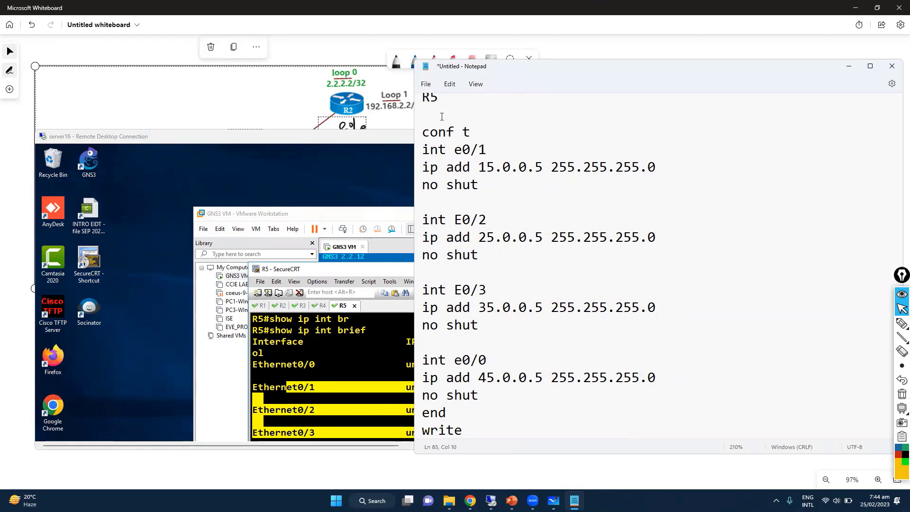
# Step: Copy the corrected R5 configuration block from the notes and paste it into R5's SecureCRT console
pyautogui.moveTo(441, 117); pyautogui.dragTo(588, 474)
pyautogui.hotkey('ctrl', 'c')
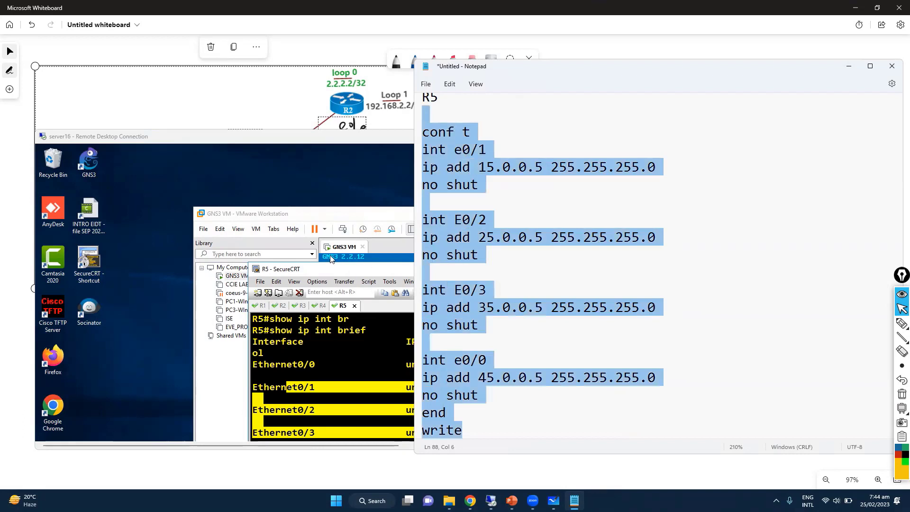
pyautogui.click(197, 182)
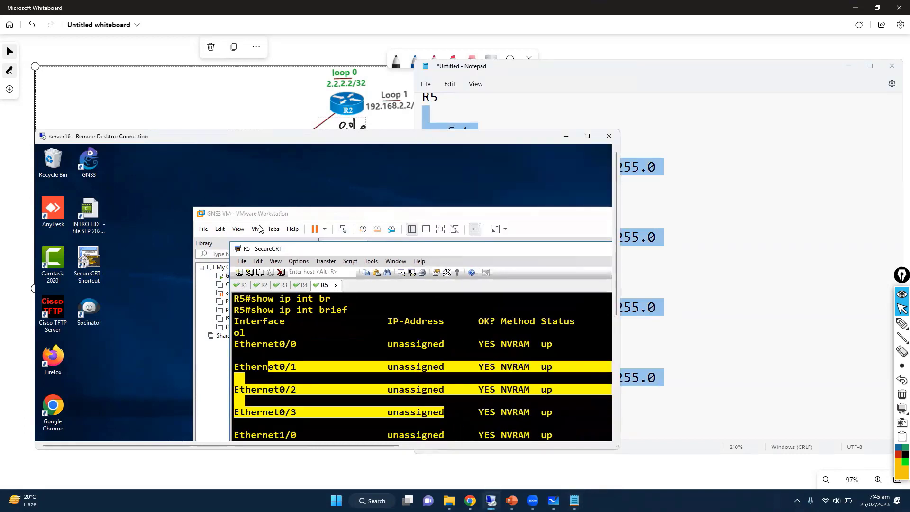
pyautogui.moveTo(294, 249); pyautogui.dragTo(122, 160)
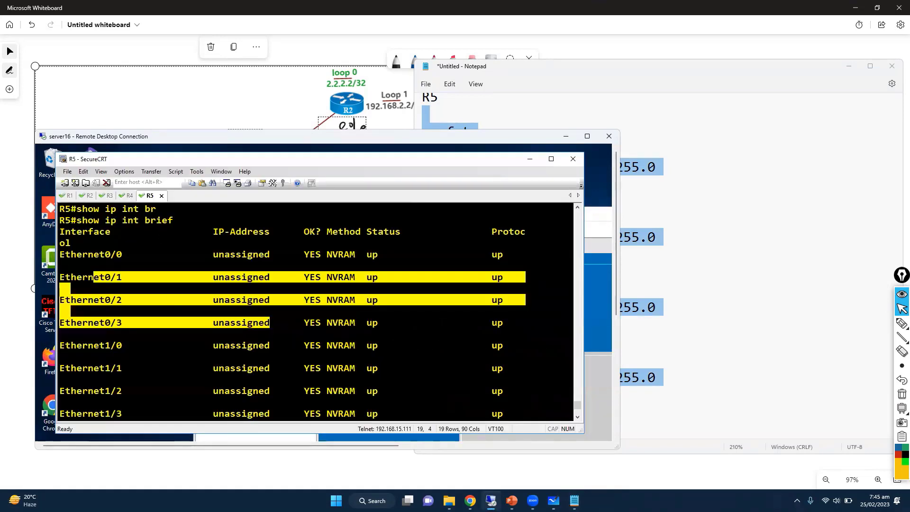
pyautogui.press('Return')
pyautogui.press('Return')
pyautogui.press('Return')
pyautogui.rightClick(214, 338)
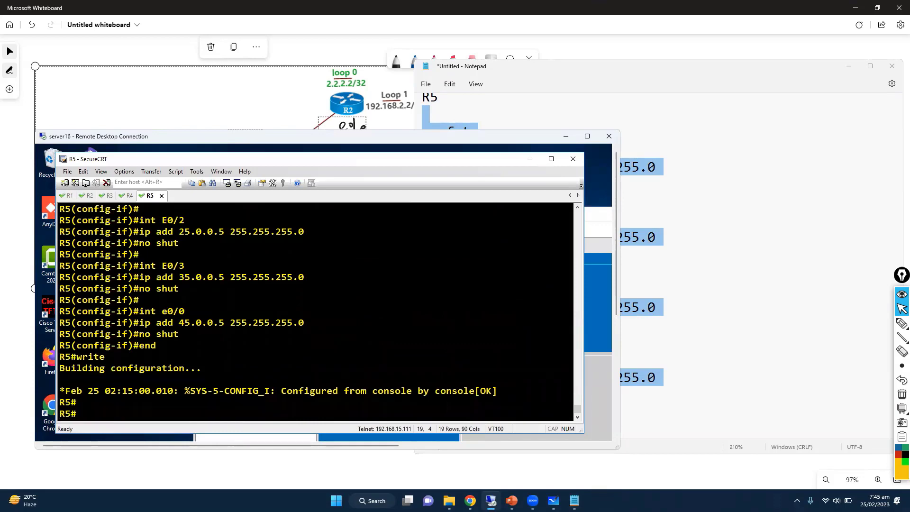
# Step: Run show ip int brief on R5 and examine the Ethernet0/0 to Ethernet0/3 entries beside the topology diagram
pyautogui.write('shwo ip int b')
pyautogui.press('Return')
pyautogui.write('show ip int br')
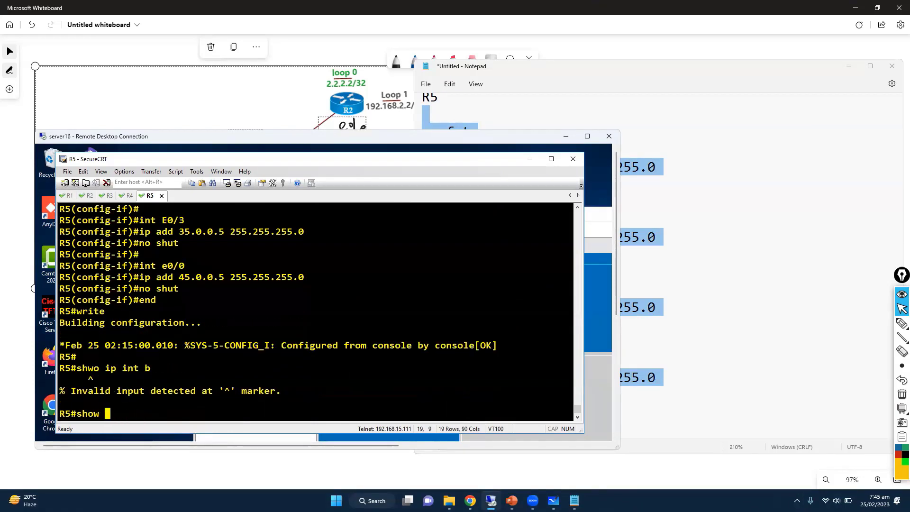
pyautogui.press('Tab')
pyautogui.press('Return')
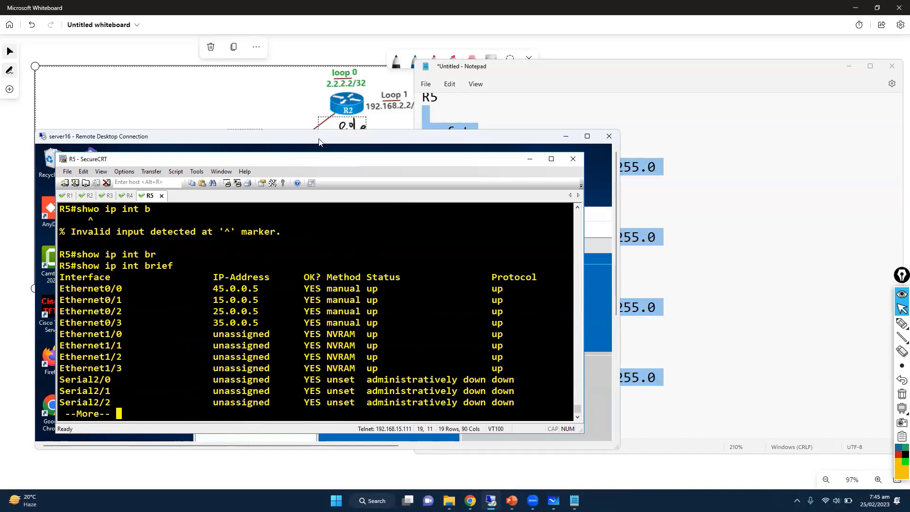
pyautogui.moveTo(319, 141); pyautogui.dragTo(676, 67)
pyautogui.press('q')
pyautogui.press('Return')
pyautogui.press('Return')
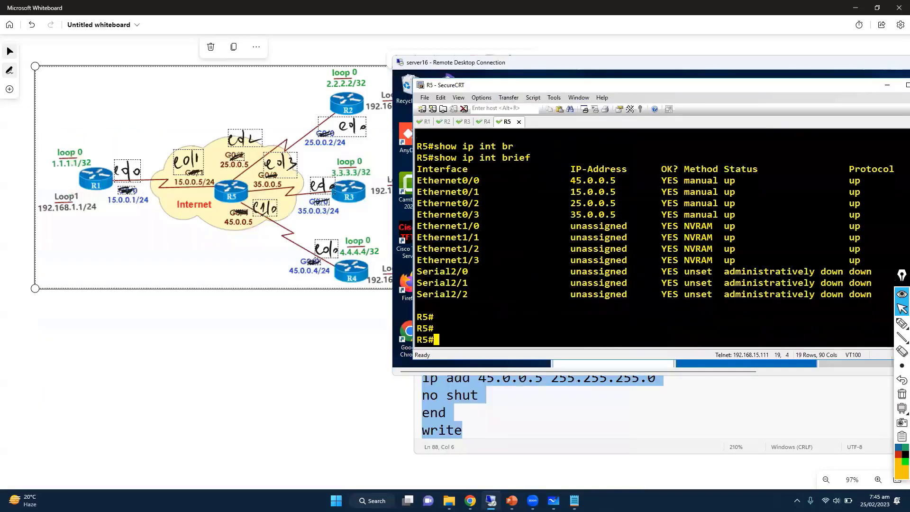
pyautogui.moveTo(445, 180); pyautogui.dragTo(877, 216)
# Step: Ping R1's address 15.0.0.1 from R5
pyautogui.write('ping ')
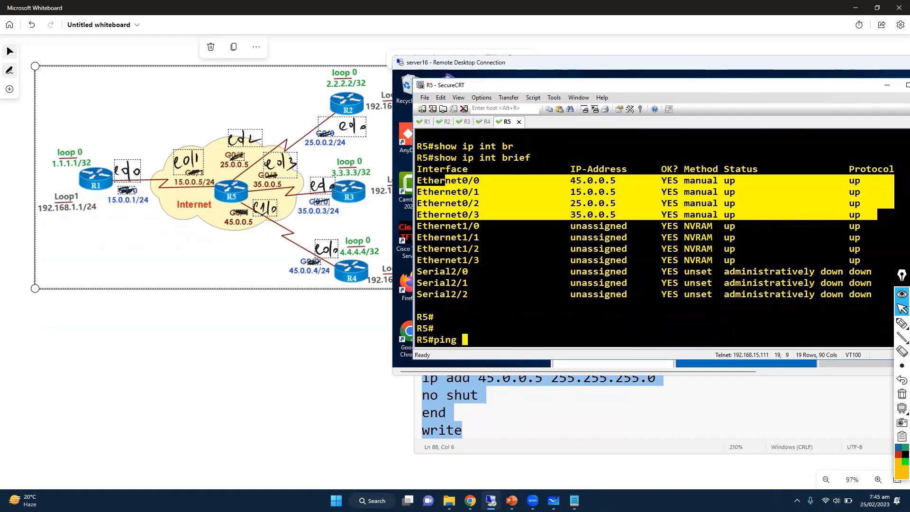
pyautogui.write('15.0.0.1')
pyautogui.press('Return')
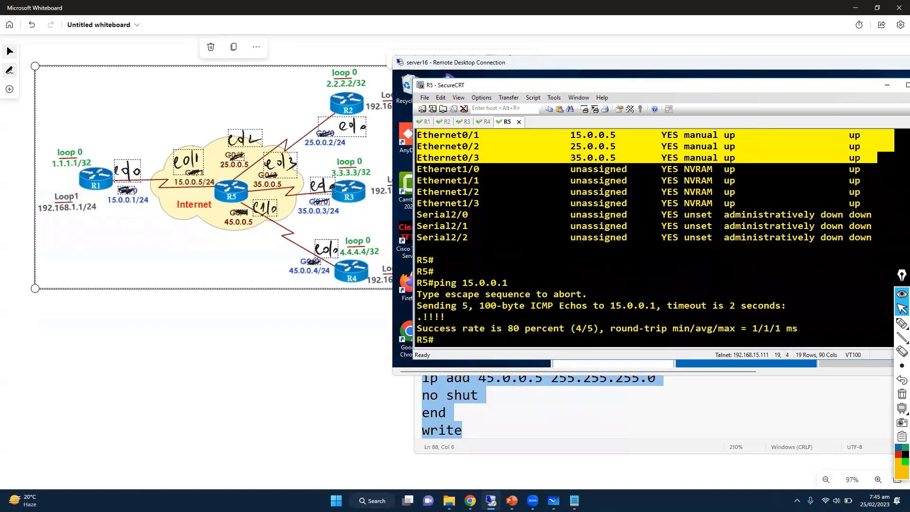
pyautogui.press('Return')
pyautogui.press('Return')
# Step: Ping R2's address 25.0.0.2 from R5 by editing the previous ping command
pyautogui.press('Up')
pyautogui.press('BackSpace')
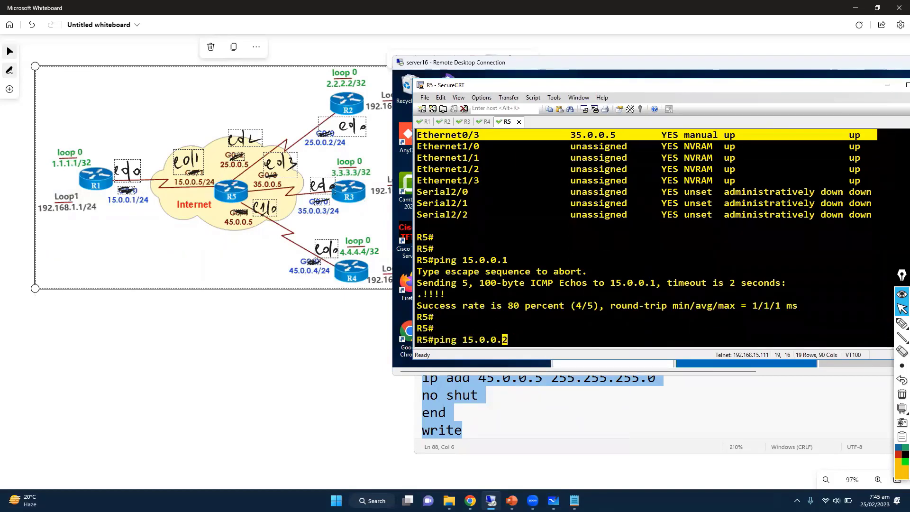
pyautogui.write('2')
pyautogui.press('Left')
pyautogui.press('Left')
pyautogui.press('Left')
pyautogui.press('Left')
pyautogui.press('Left')
pyautogui.press('Left')
pyautogui.press('Left')
pyautogui.press('BackSpace')
pyautogui.write('2')
pyautogui.press('Return')
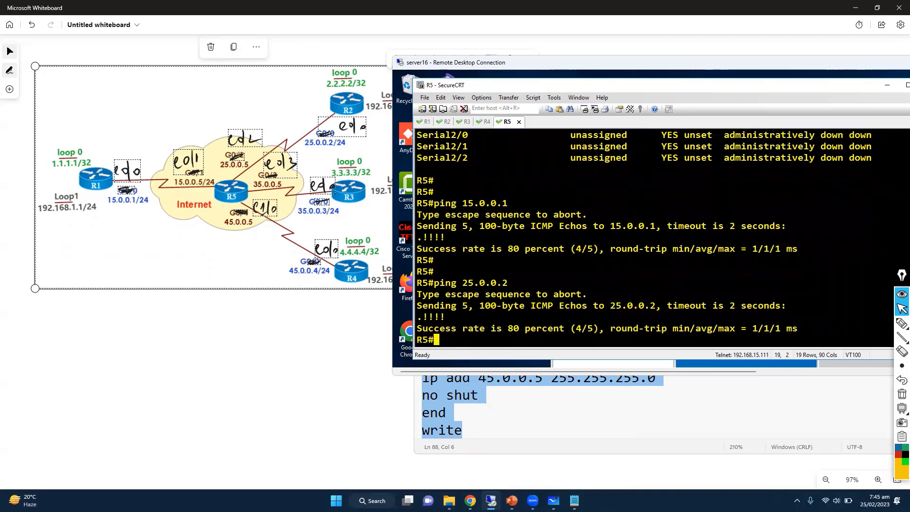
# Step: Ping R3's address 35.0.0.3 from R5 by editing the previous ping command
pyautogui.press('Up')
pyautogui.press('BackSpace')
pyautogui.write('3')
pyautogui.press('Left')
pyautogui.press('Left')
pyautogui.press('Left')
pyautogui.press('Left')
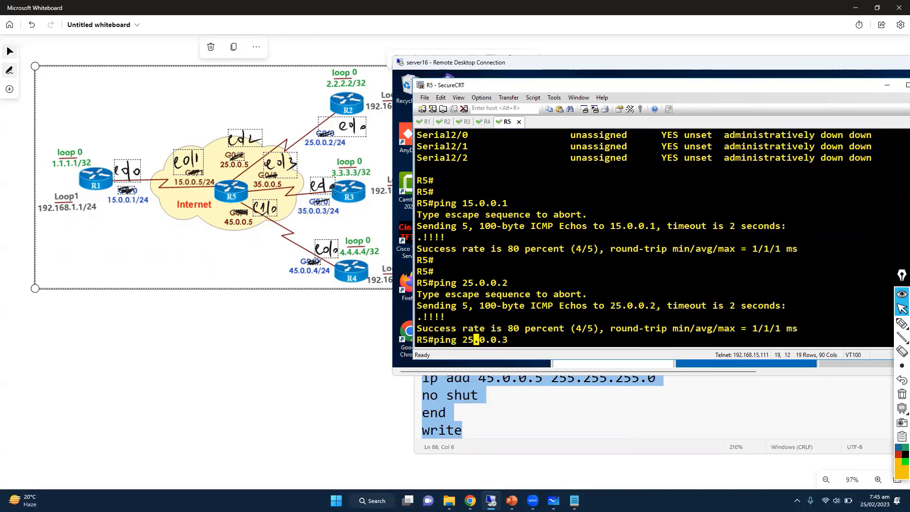
pyautogui.press('BackSpace')
pyautogui.write('3')
pyautogui.press('Return')
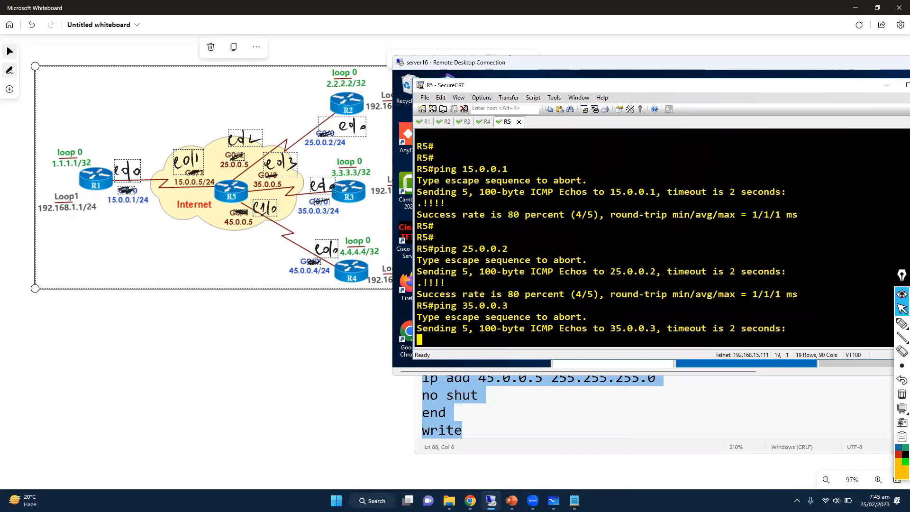
# Step: Ping R4's address 45.0.0.4 from R5 by editing the previous ping command
pyautogui.press('Up')
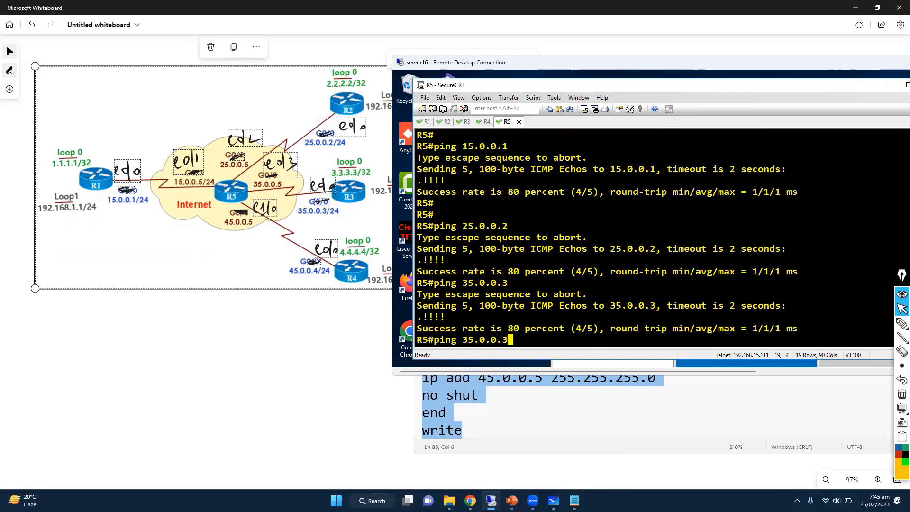
pyautogui.press('BackSpace')
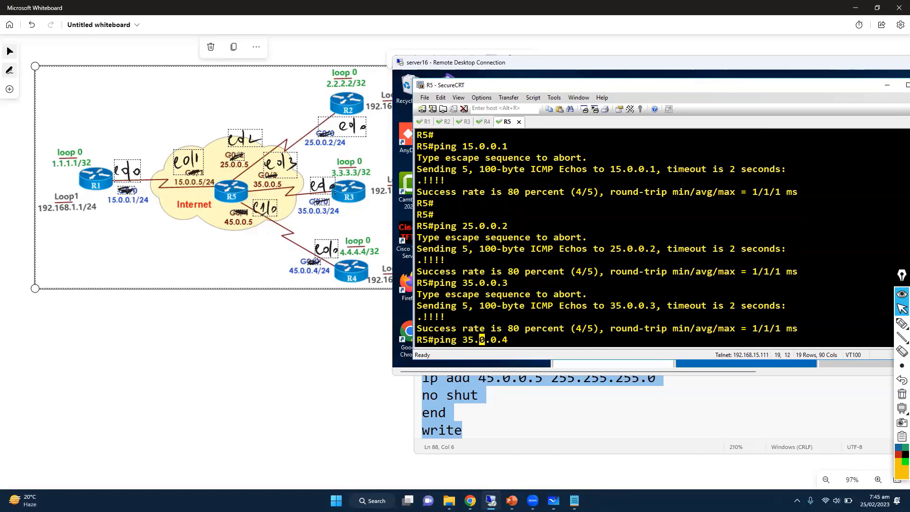
pyautogui.press('Left')
pyautogui.press('Left')
pyautogui.press('BackSpace')
pyautogui.write('4')
pyautogui.press('Return')
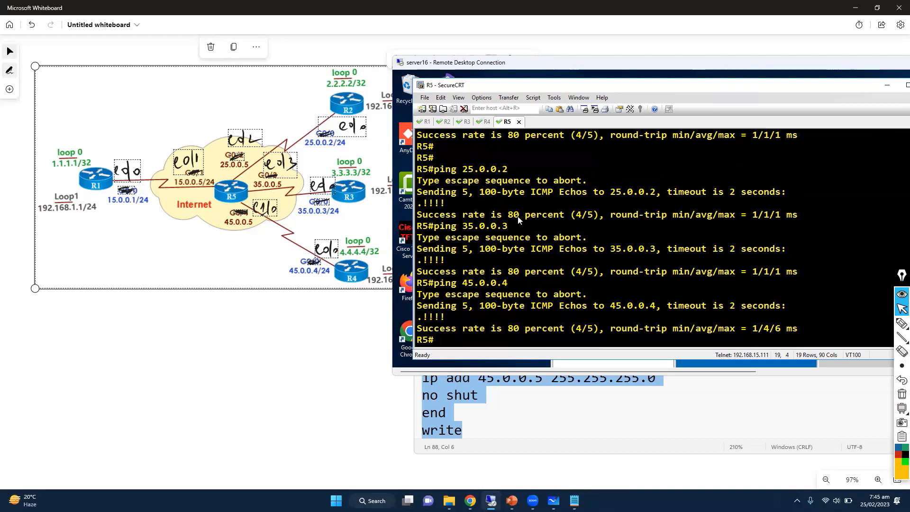
# Step: Switch to R1's console session and ping R2's address 25.0.0.2
pyautogui.hotkey('alt', '1')
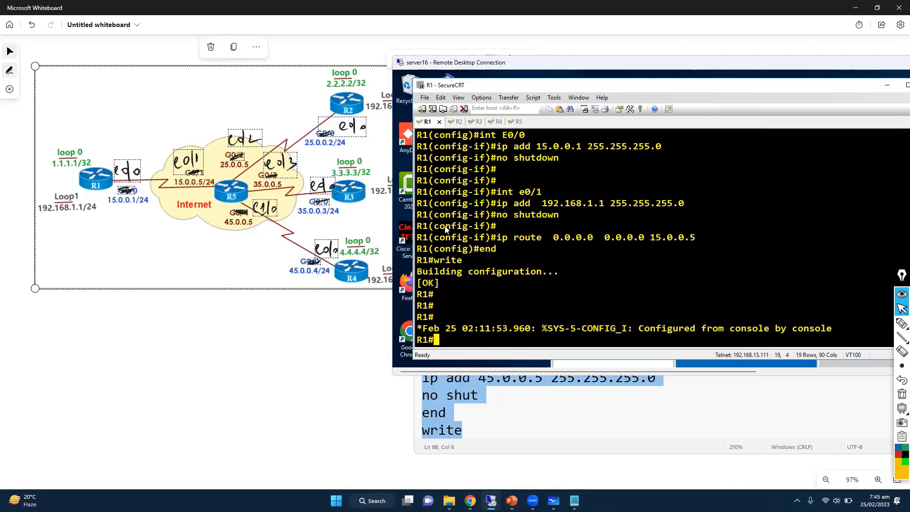
pyautogui.write('ping 25.0.0.2')
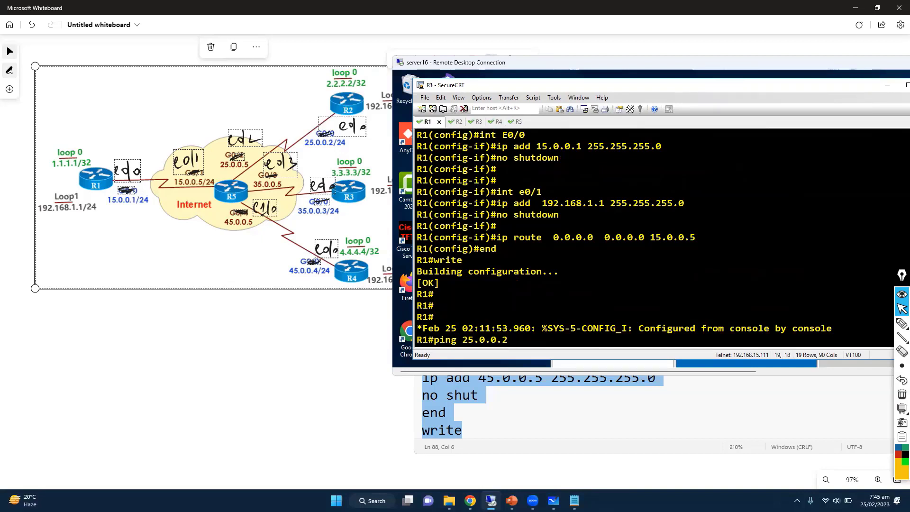
pyautogui.press('Return')
# Step: Ping R3's address 35.0.0.3 from R1 by editing the previous ping command
pyautogui.press('Up')
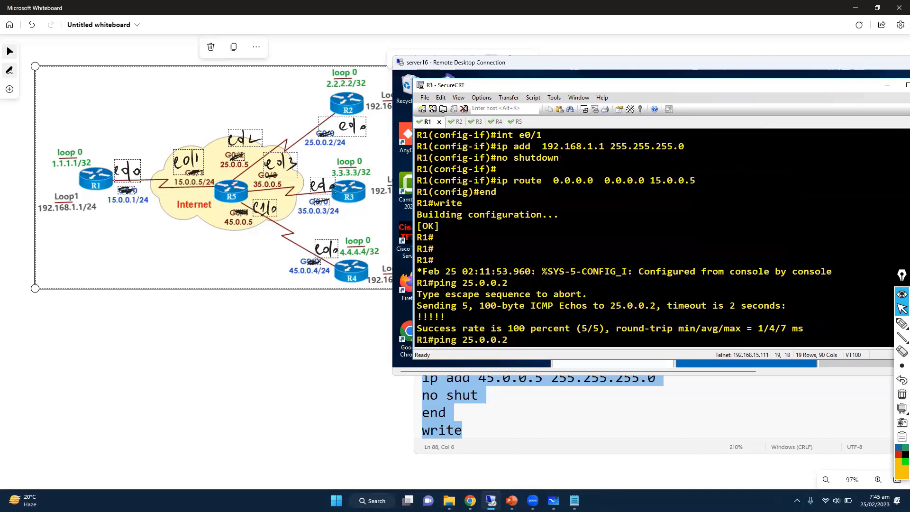
pyautogui.press('BackSpace')
pyautogui.write('3')
pyautogui.press('Left')
pyautogui.press('Left')
pyautogui.press('Left')
pyautogui.press('Left')
pyautogui.press('Left')
pyautogui.press('Left')
pyautogui.press('Left')
pyautogui.press('BackSpace')
pyautogui.write('3')
pyautogui.press('Return')
# Step: Ping R4's address 45.0.0.4 from R1 by editing the previous ping command
pyautogui.press('Up')
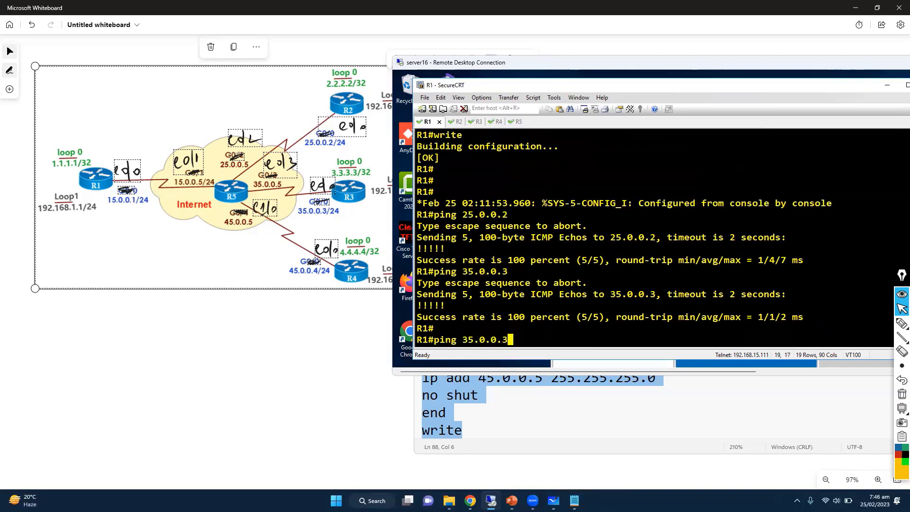
pyautogui.press('BackSpace')
pyautogui.write('4')
pyautogui.press('Left')
pyautogui.press('Left')
pyautogui.press('Left')
pyautogui.press('Left')
pyautogui.press('Left')
pyautogui.press('Left')
pyautogui.press('BackSpace')
pyautogui.write('4')
pyautogui.press('Return')
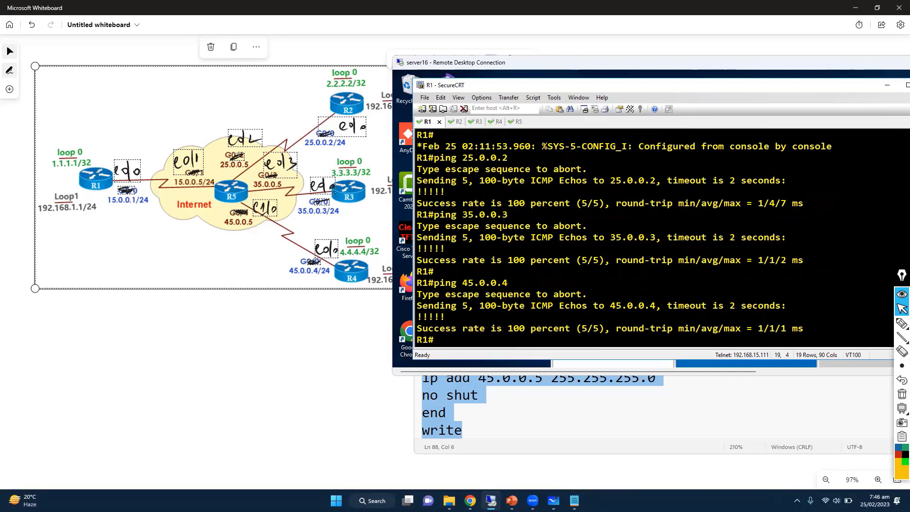
# Step: Return to the Notepad configuration notes and review the router blocks back to R1's E0/0 interface line
pyautogui.hotkey('alt', 'Tab')
pyautogui.hotkey('alt', 'Tab')
pyautogui.hotkey('alt', 'Tab')
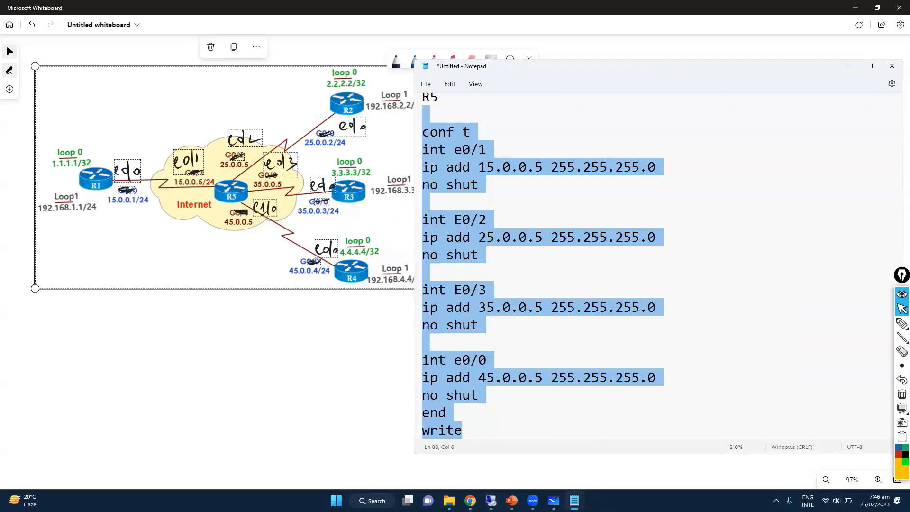
pyautogui.click(536, 222)
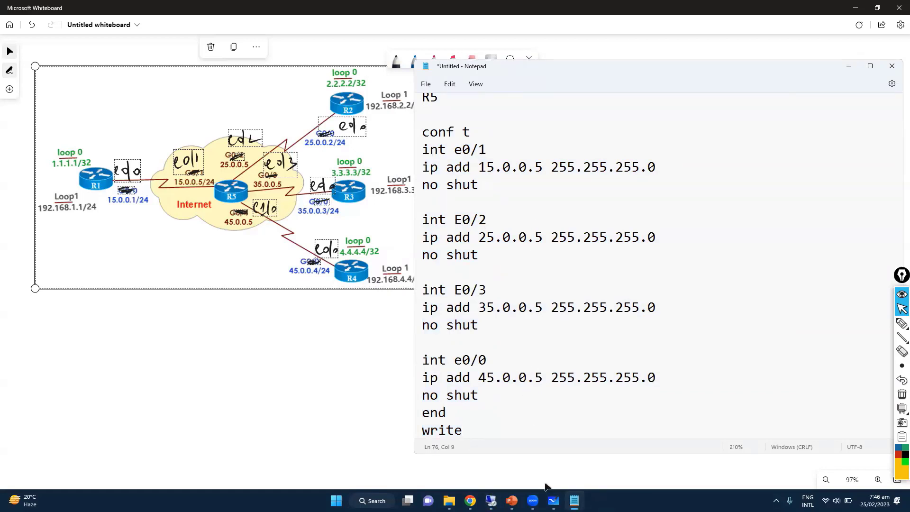
pyautogui.scroll(15, 542, 196)
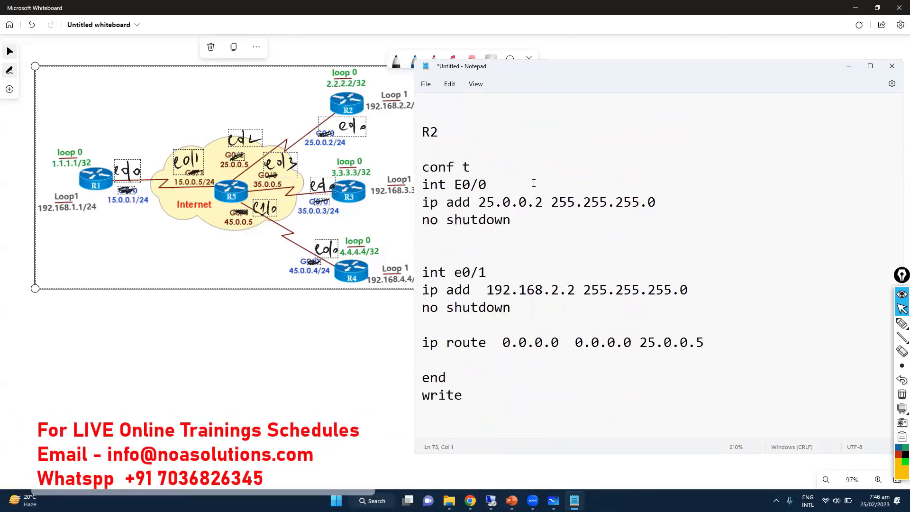
pyautogui.scroll(-1, 545, 184)
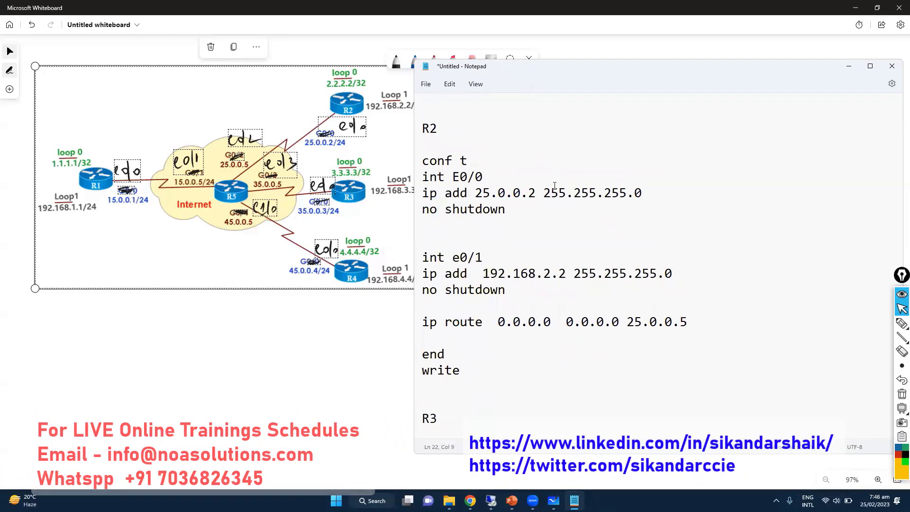
pyautogui.scroll(6, 555, 185)
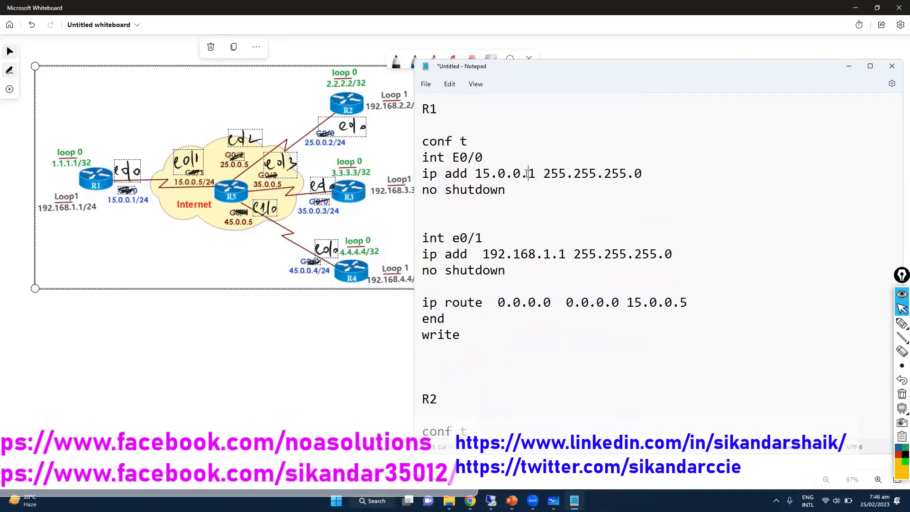
pyautogui.click(438, 158)
pyautogui.keyDown('shift'); pyautogui.click(505, 155); pyautogui.keyUp('shift')
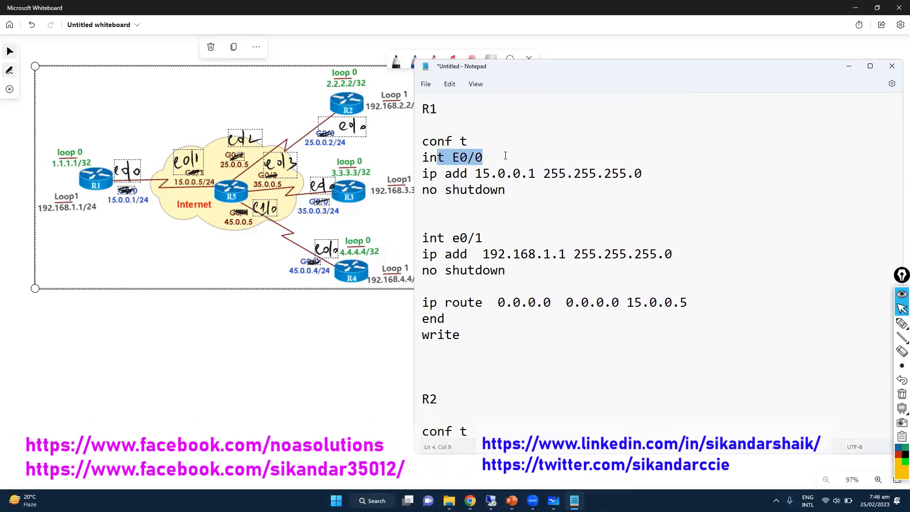